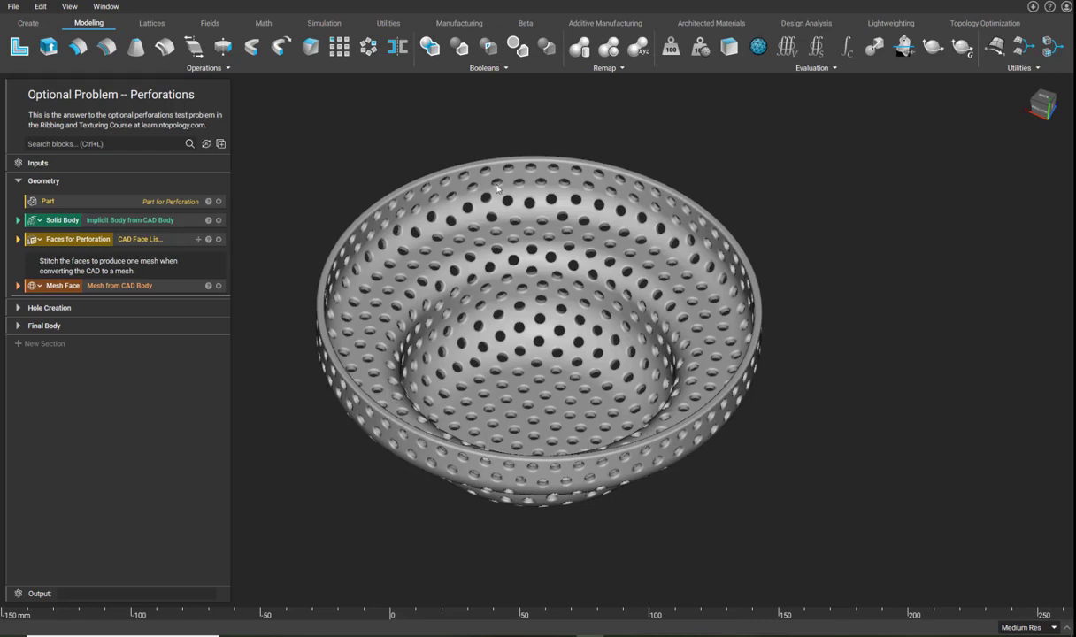
- Isolate the imported Part and the Solid Body implicit conversion in turn to examine the unperforated bowl
right_drag(346, 414, 371, 396)
click(50, 202)
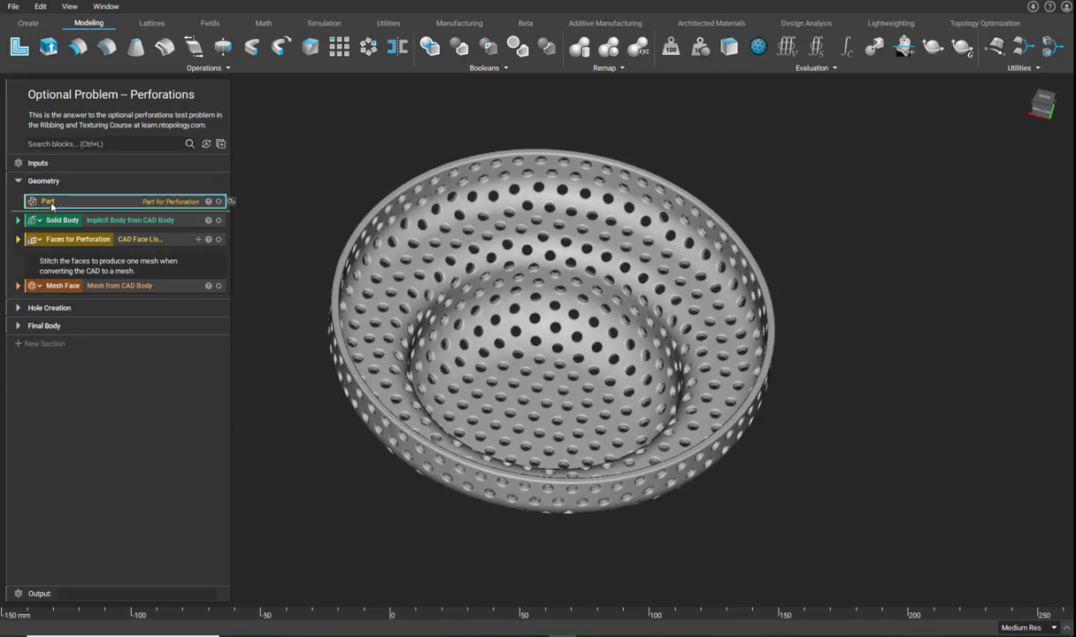
right_drag(374, 392, 400, 447)
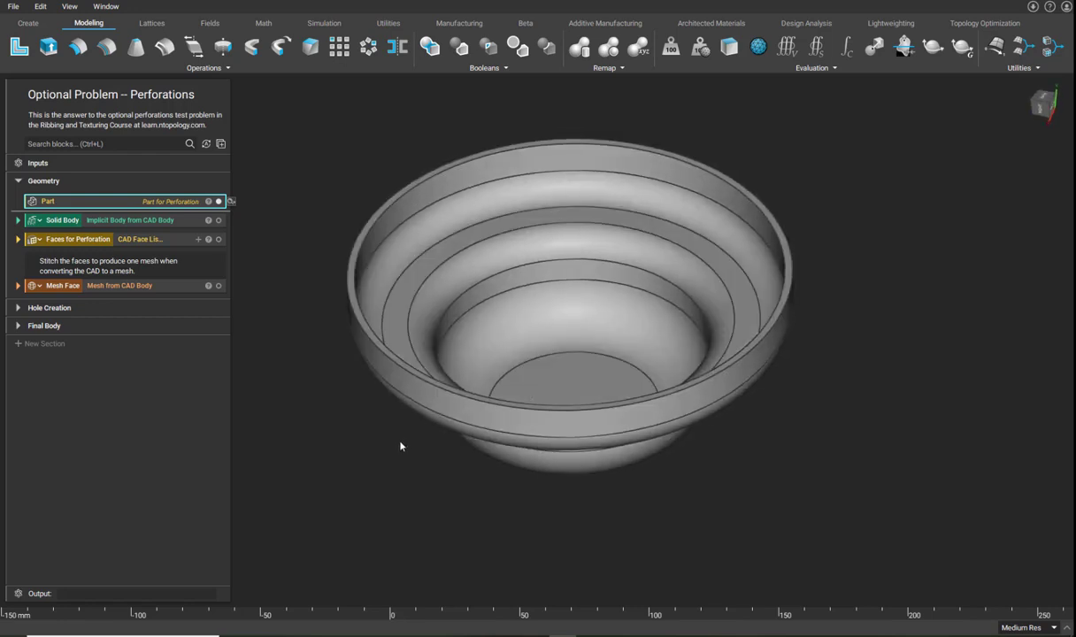
click(117, 220)
right_drag(343, 413, 377, 390)
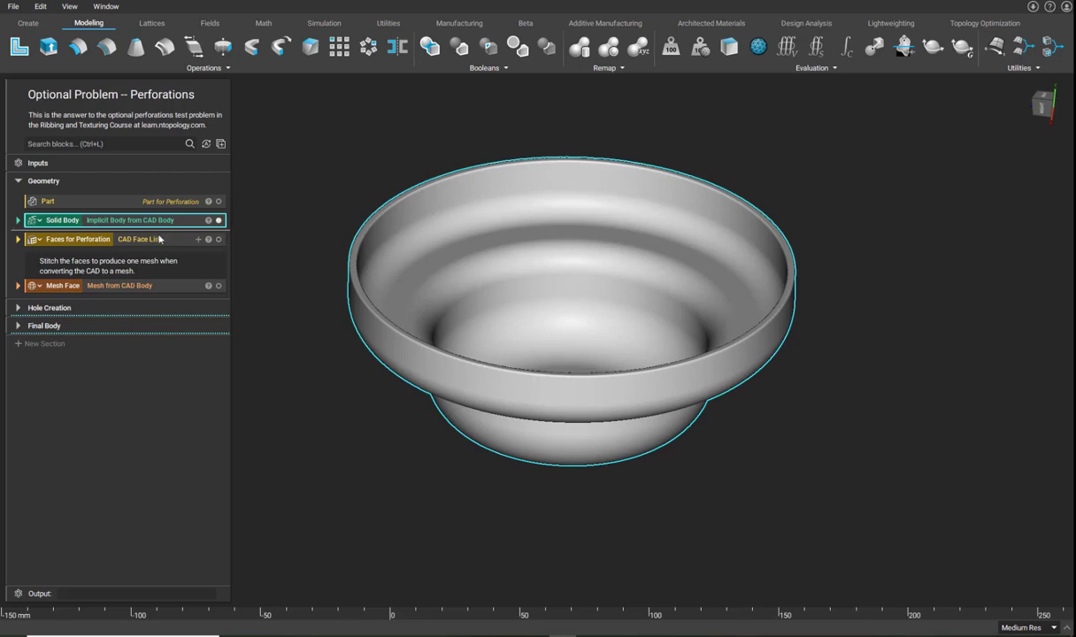
- Isolate Faces for Perforation and temporarily overlay the Solid Body to compare the selected faces with the full bowl
click(90, 240)
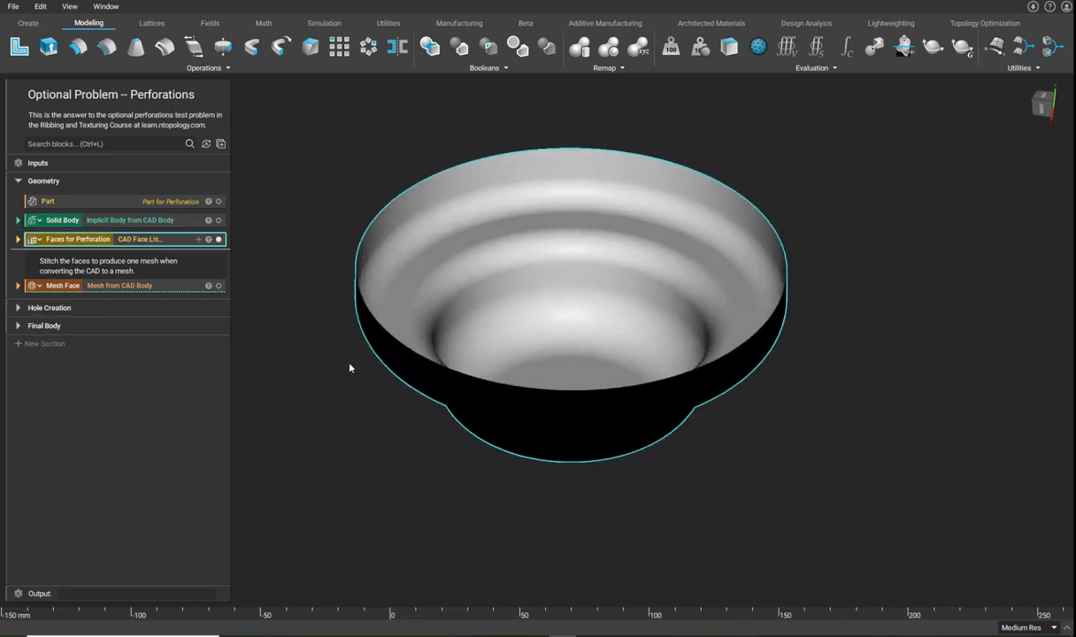
click(218, 219)
right_drag(346, 345, 458, 228)
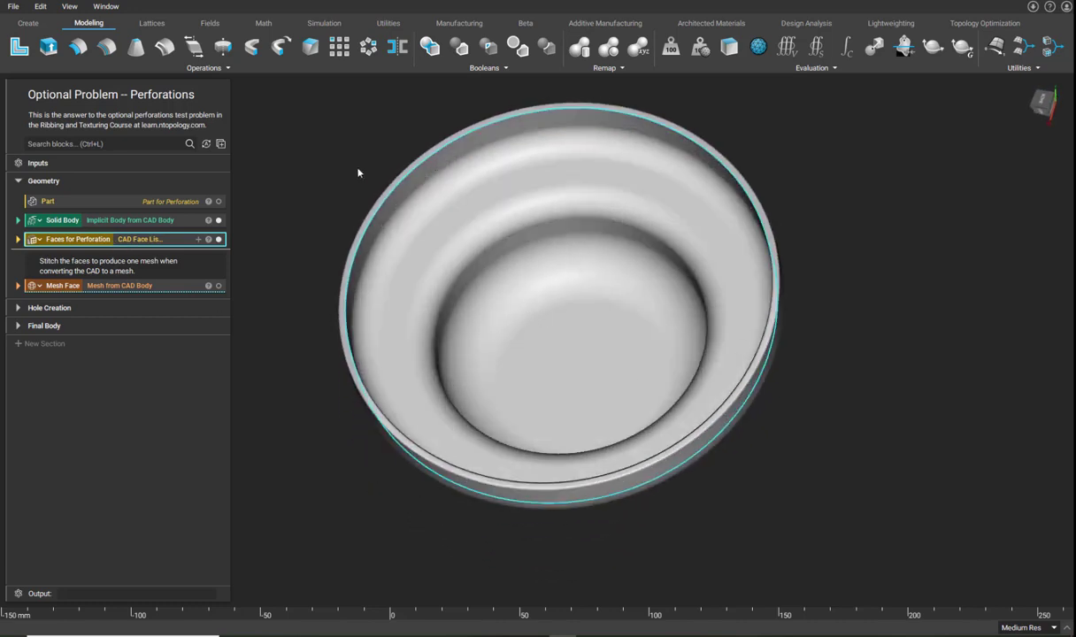
click(219, 220)
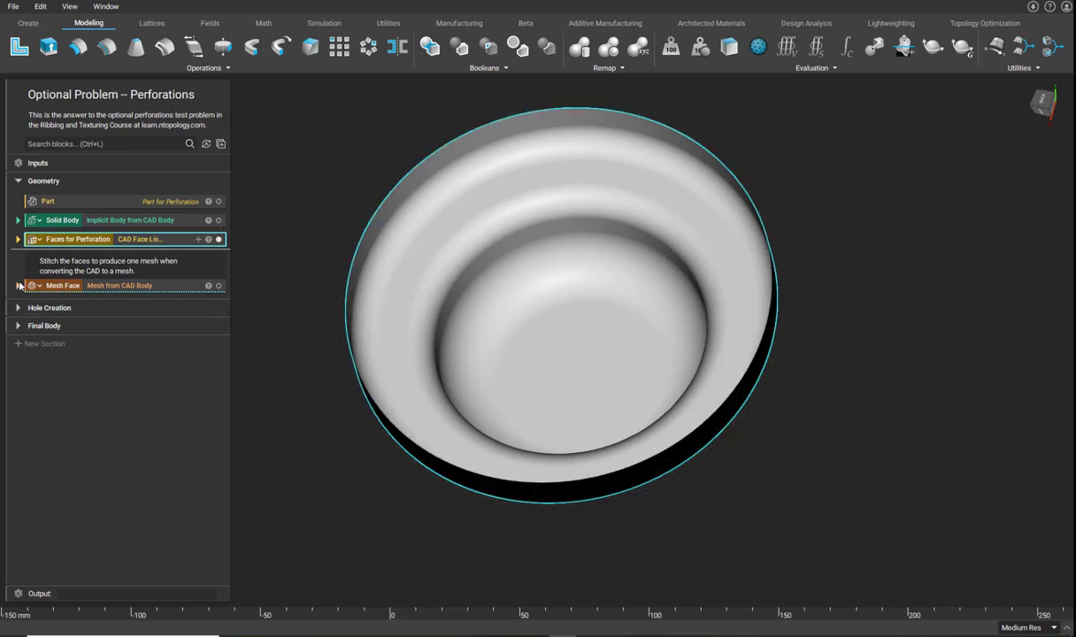
- Expand the Mesh Face block and isolate its stitched CAD body, followed by the resulting mesh, for inspection
click(17, 285)
click(115, 304)
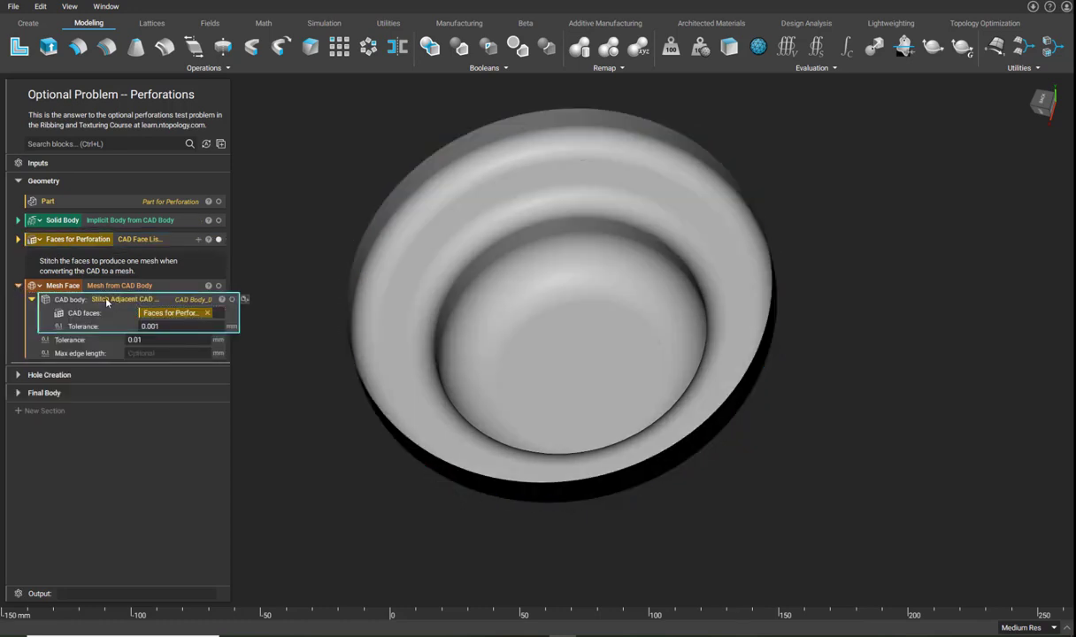
key(i)
right_drag(290, 350, 290, 302)
click(87, 284)
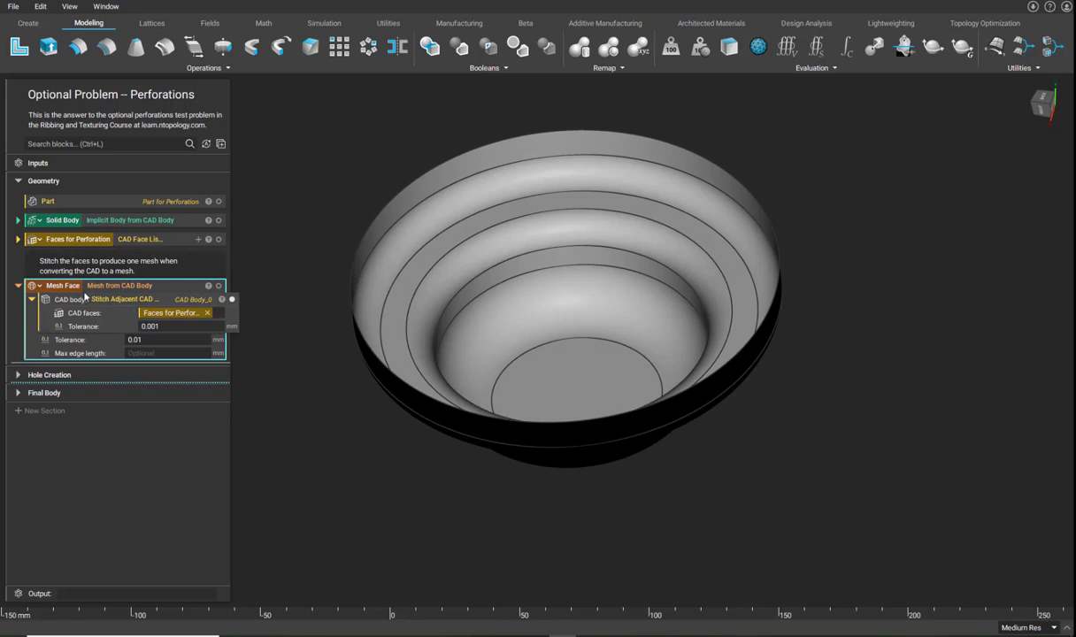
key(i)
drag(361, 469, 397, 487)
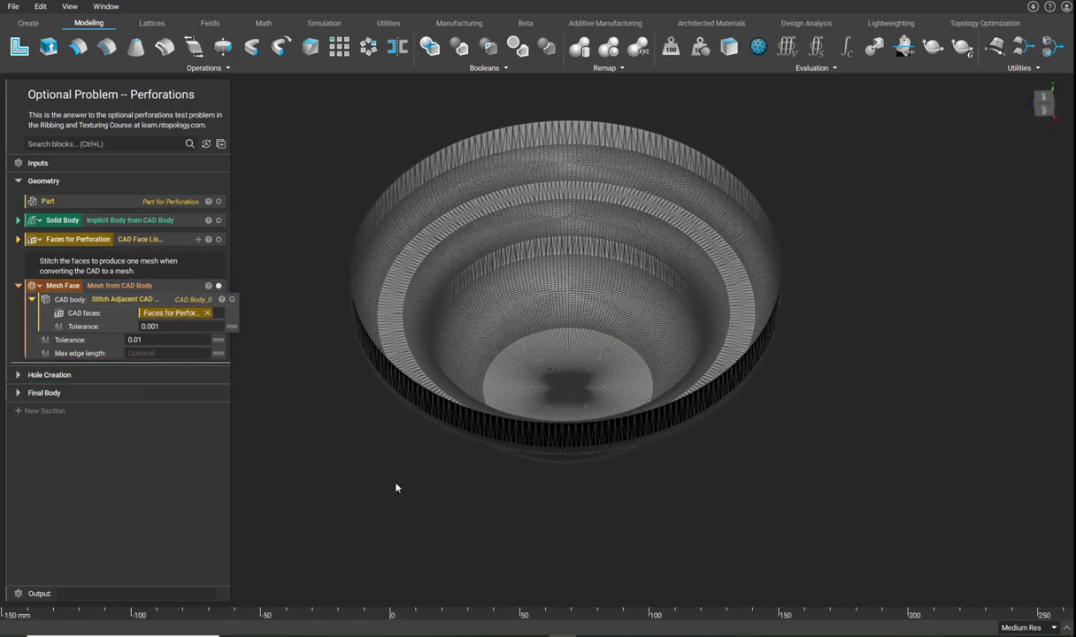
- Expand the Hole Creation section and collapse the Geometry section, keeping the face mesh in view
click(20, 375)
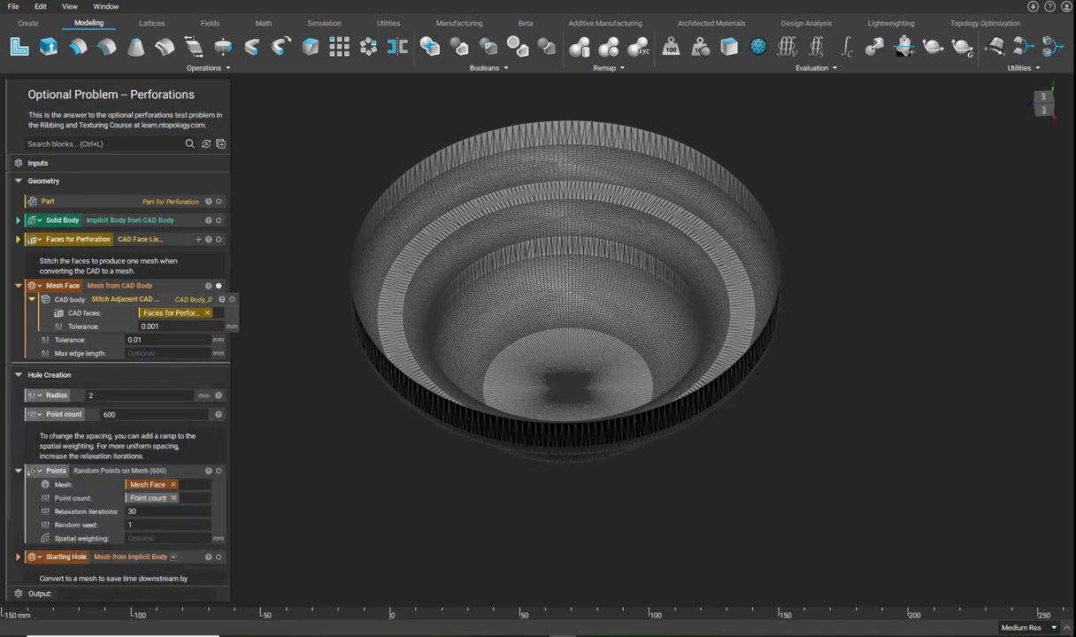
click(17, 182)
drag(549, 517, 481, 478)
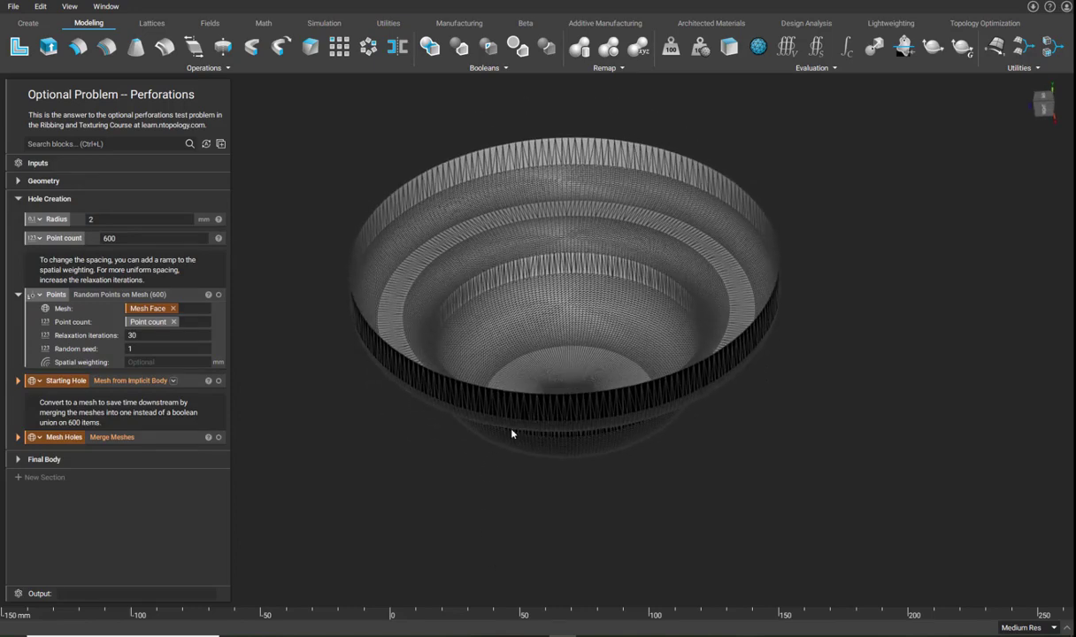
drag(507, 433, 549, 435)
drag(404, 476, 399, 478)
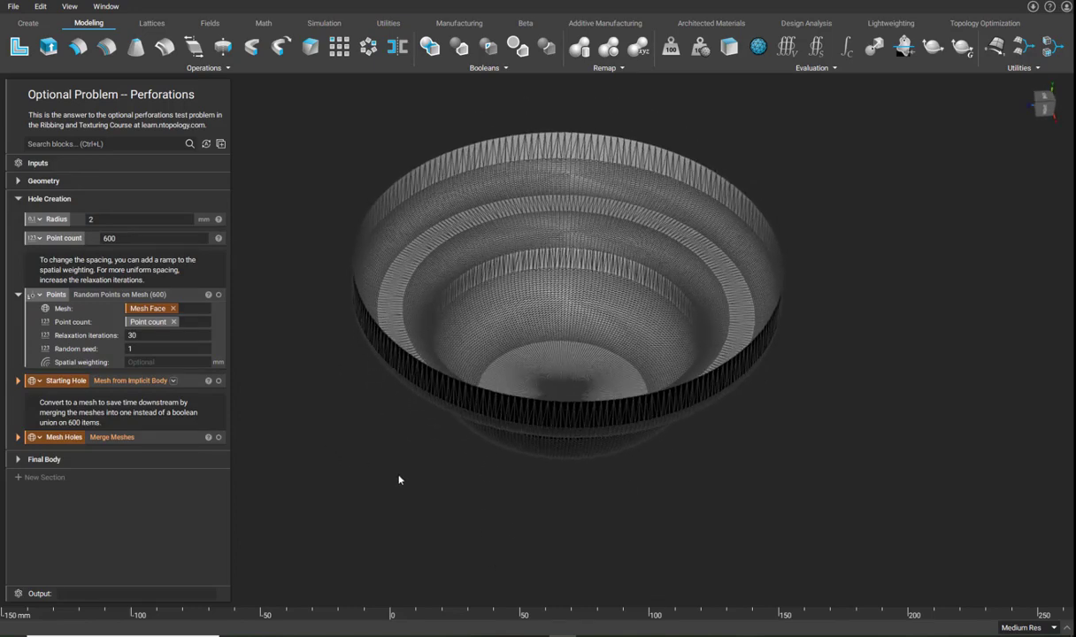
- Show the Random Points on Mesh result together with the bowl's face mesh
click(130, 293)
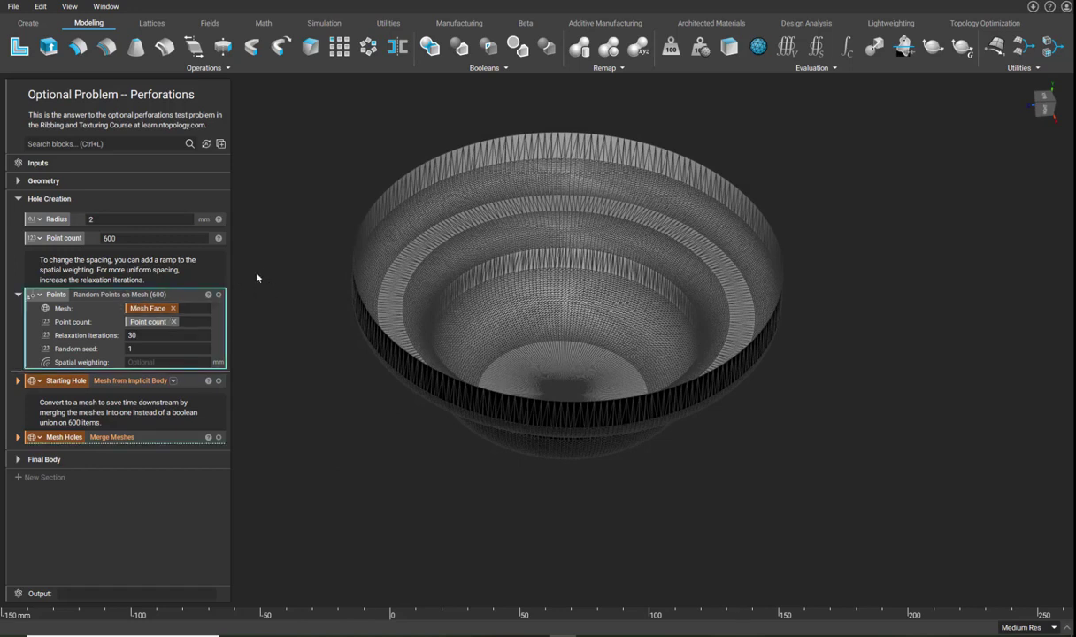
click(219, 295)
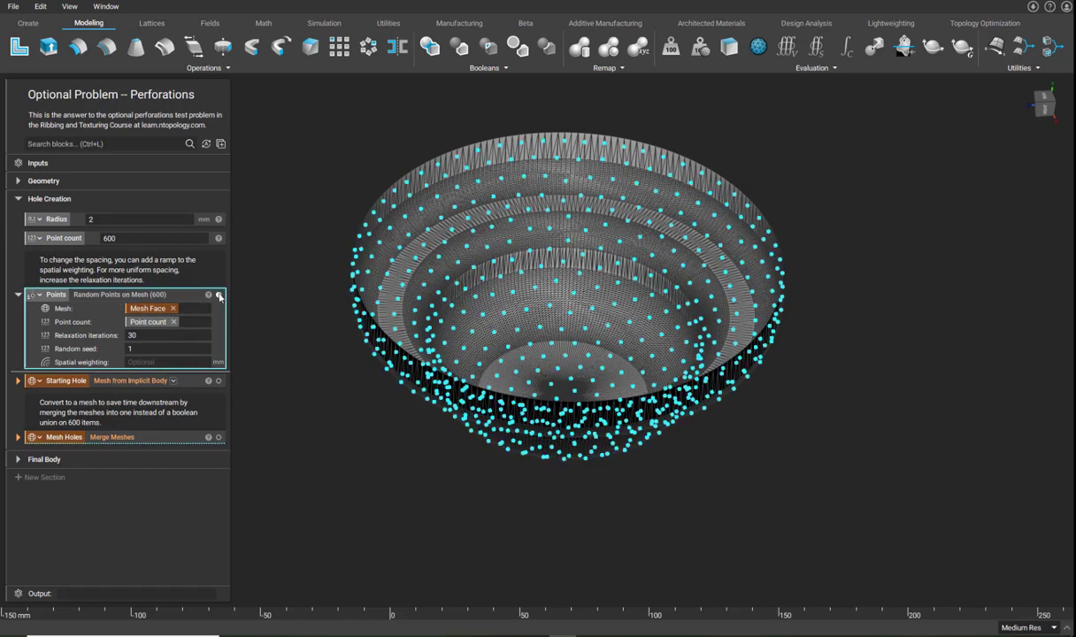
click(335, 404)
mouse_move(465, 312)
right_down()
mouse_move(450, 474)
mouse_move(464, 272)
mouse_move(548, 272)
mouse_move(543, 320)
mouse_move(469, 303)
right_up()
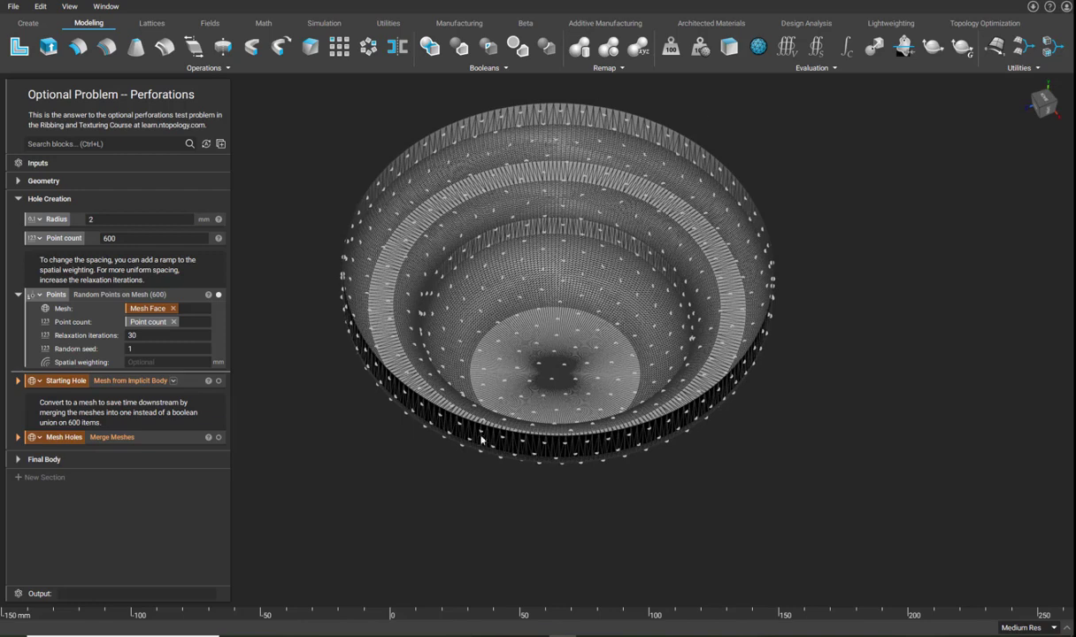
middle_drag(616, 415, 625, 454)
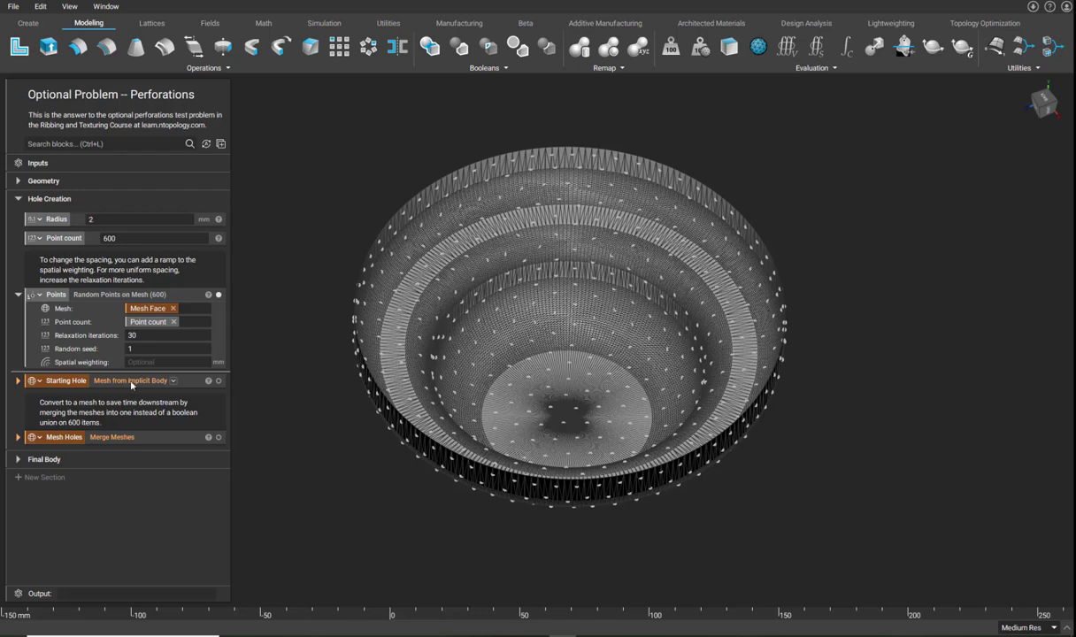
- Check the Points block's Spatial weighting input and examine how the points are spaced across the bowl mesh
click(150, 362)
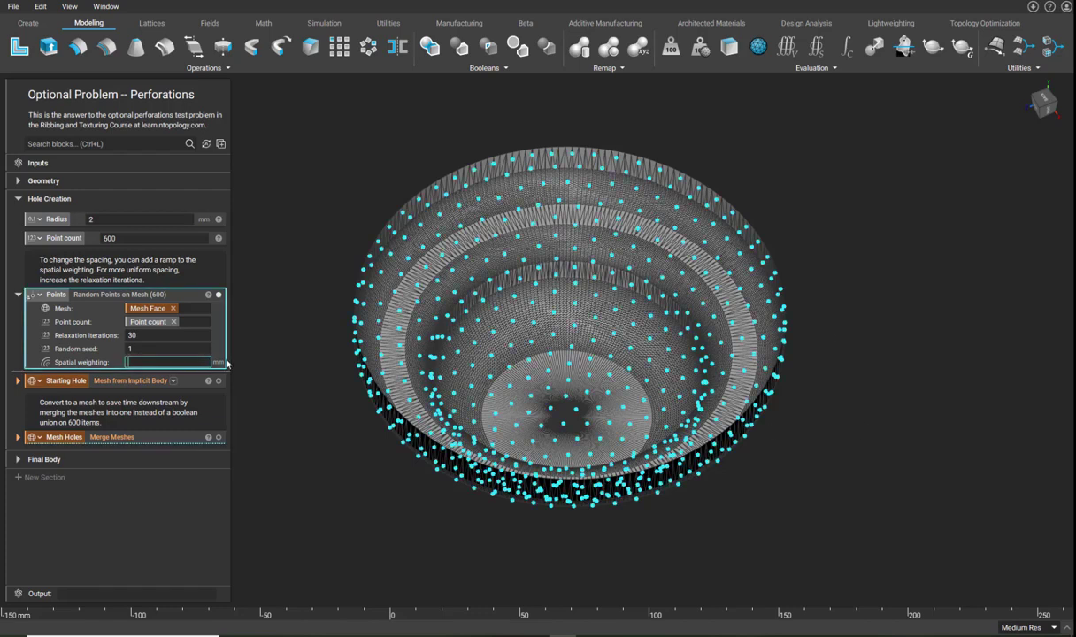
click(429, 534)
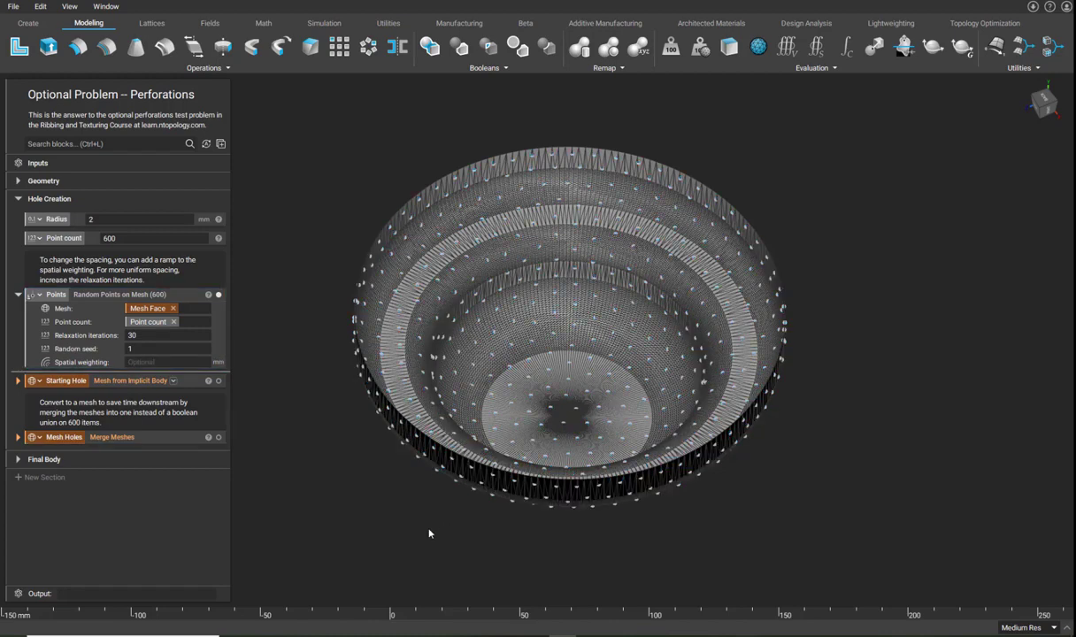
right_drag(510, 413, 524, 303)
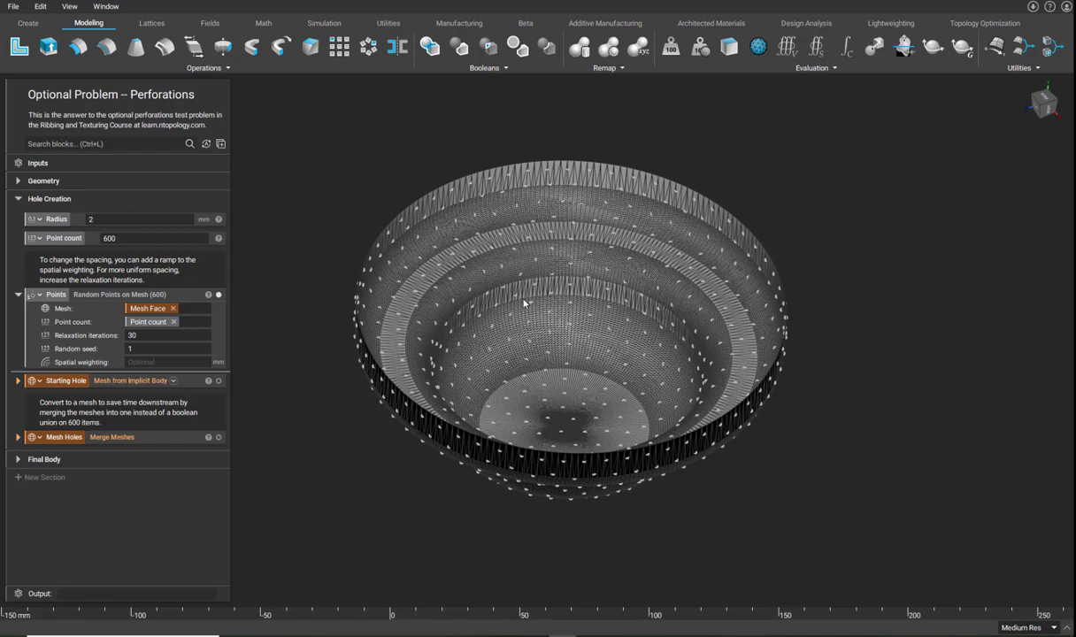
right_drag(525, 263, 541, 282)
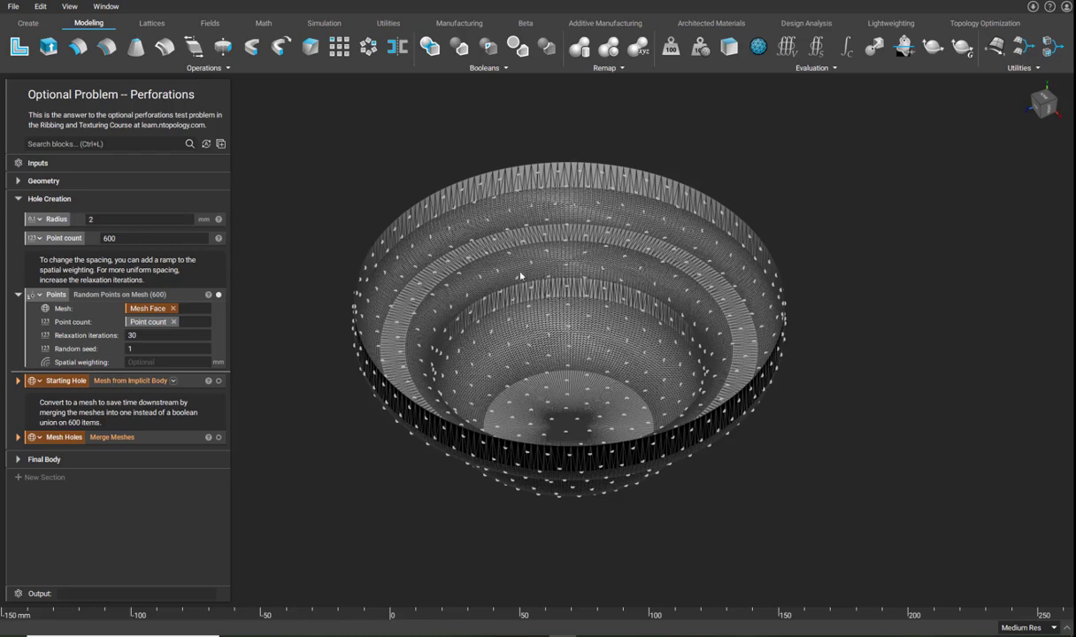
scroll(513, 265, up, 3)
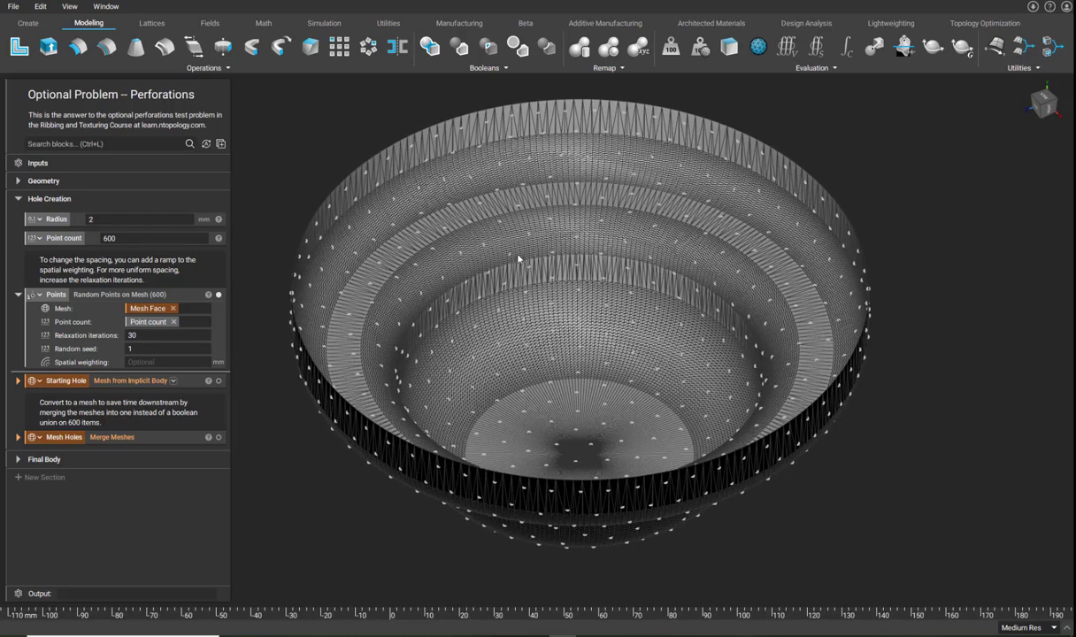
right_drag(515, 261, 491, 210)
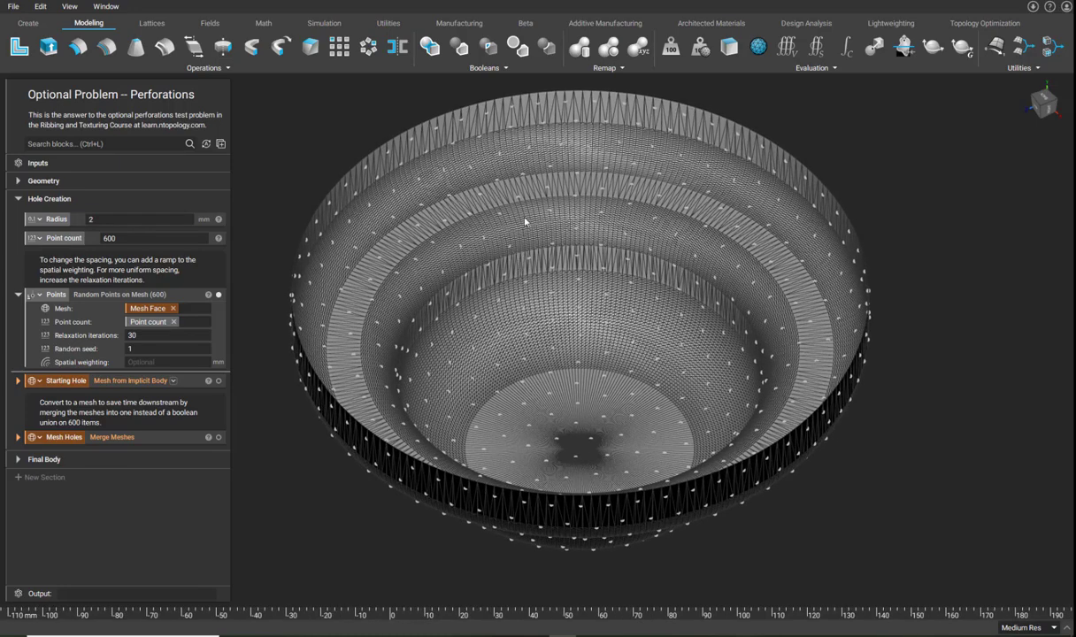
click(487, 236)
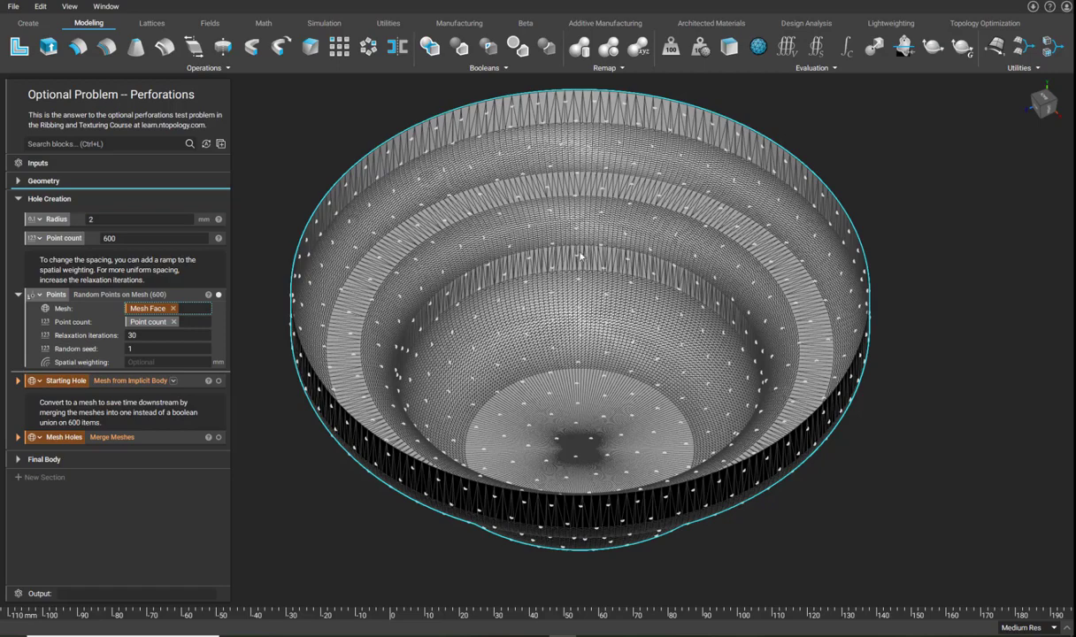
click(989, 511)
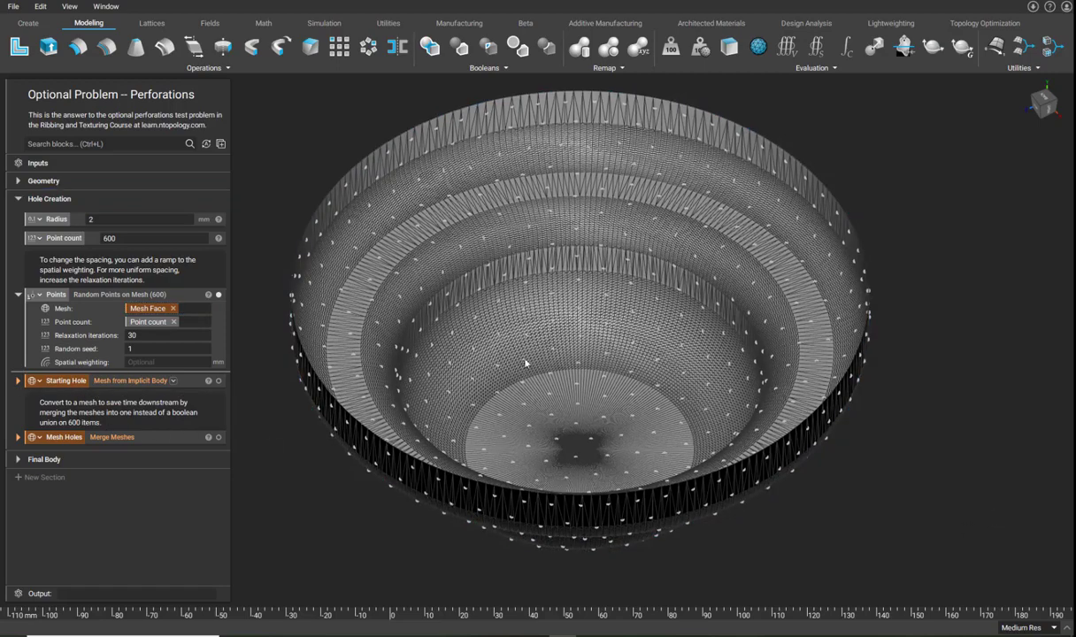
right_drag(495, 354, 531, 361)
click(336, 391)
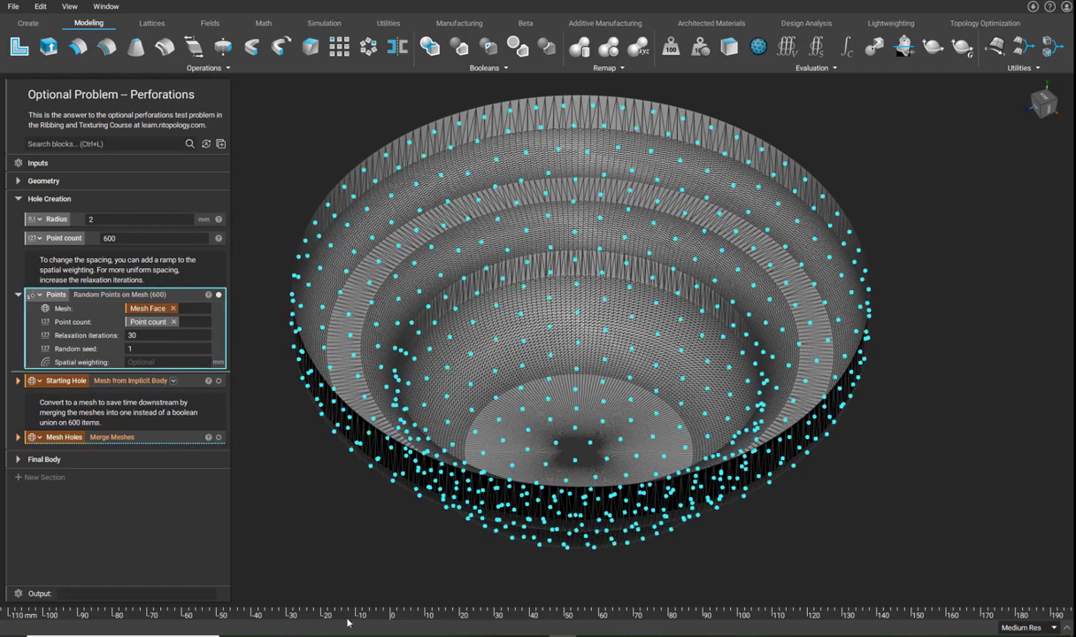
click(351, 588)
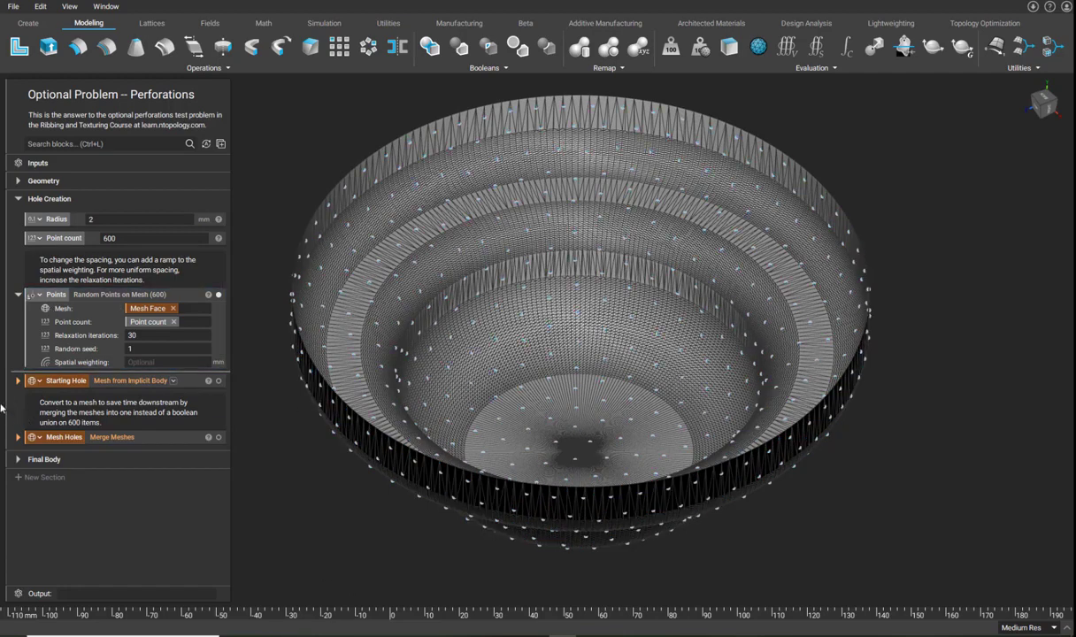
- Expand the Starting Hole block and inspect its cylinder in isolation, followed by the mesh generated from it
click(17, 381)
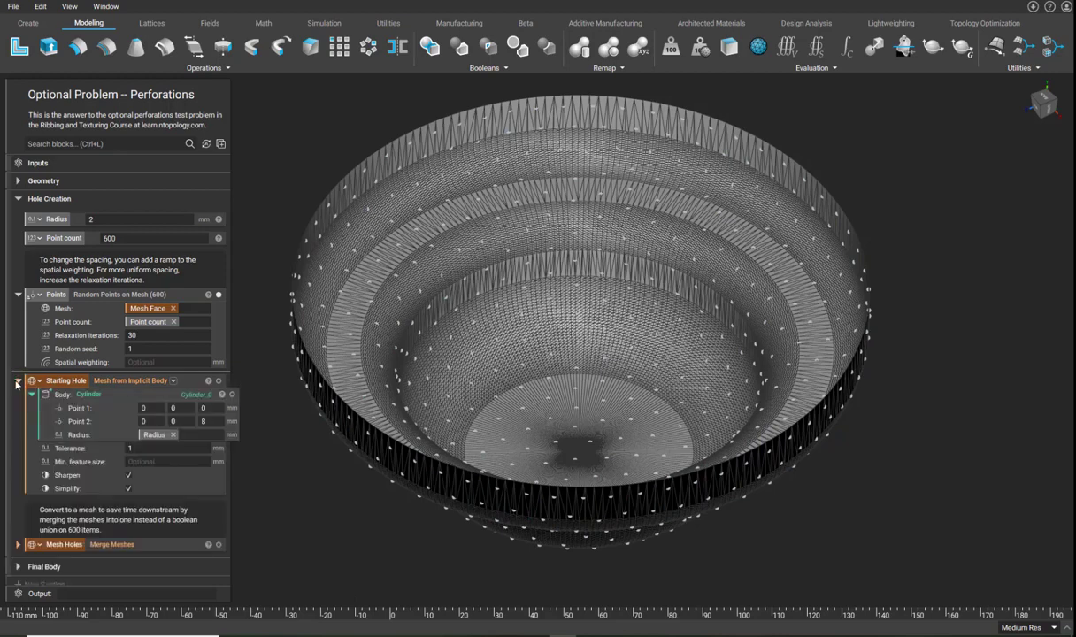
click(171, 397)
key(f)
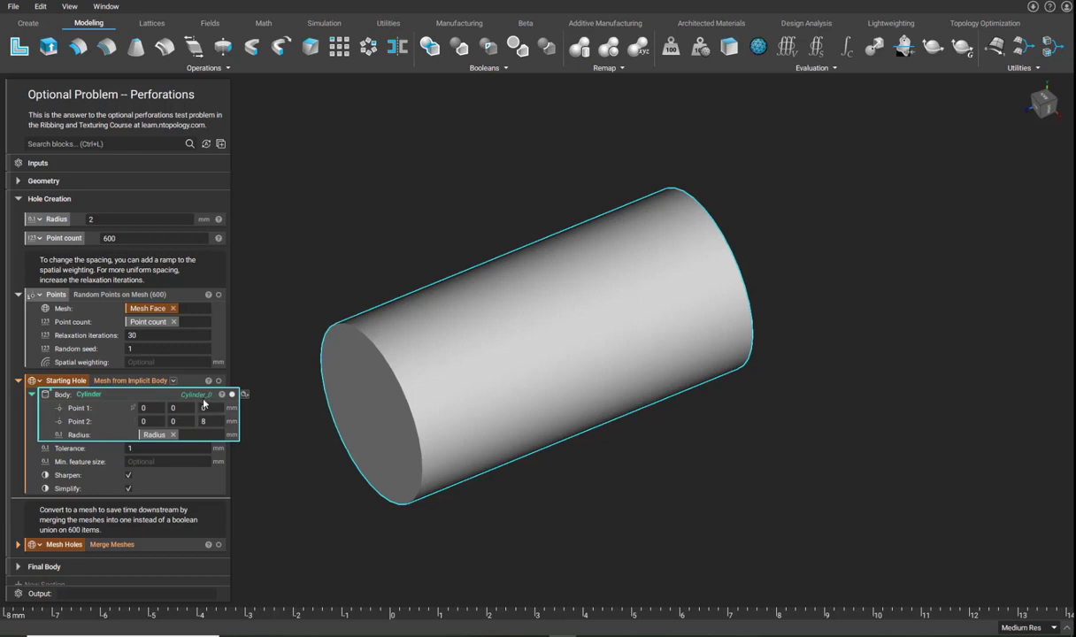
right_drag(534, 396, 385, 425)
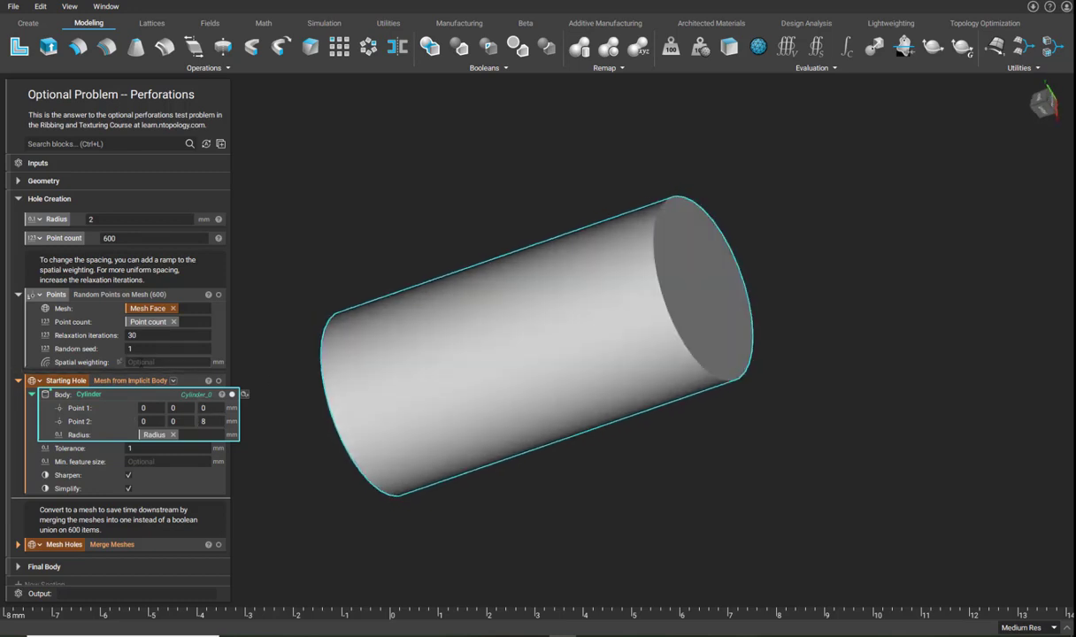
click(113, 380)
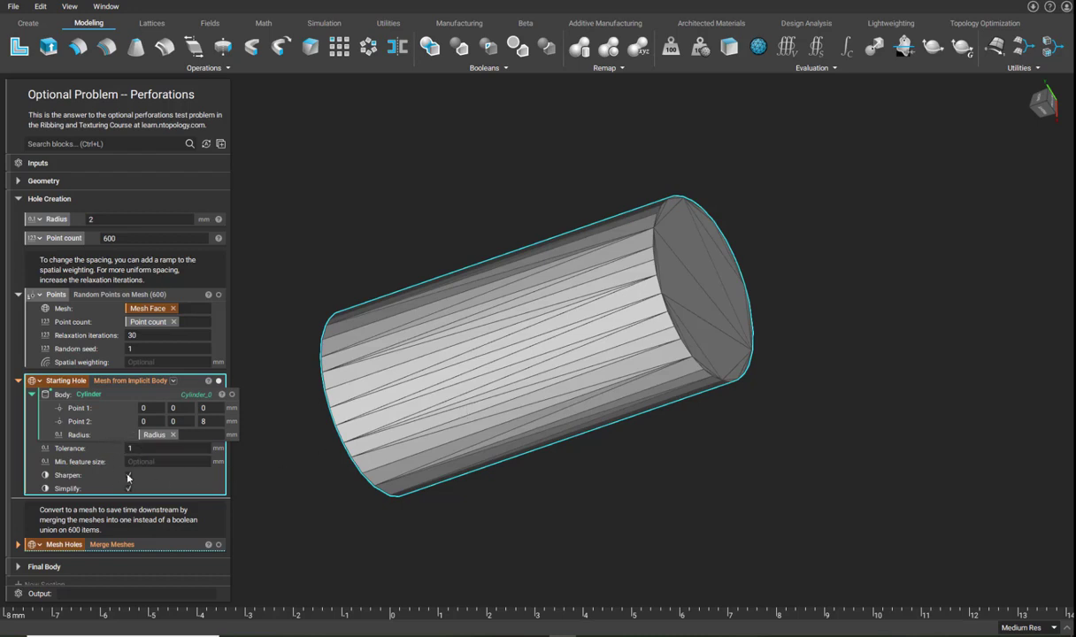
right_drag(558, 479, 496, 424)
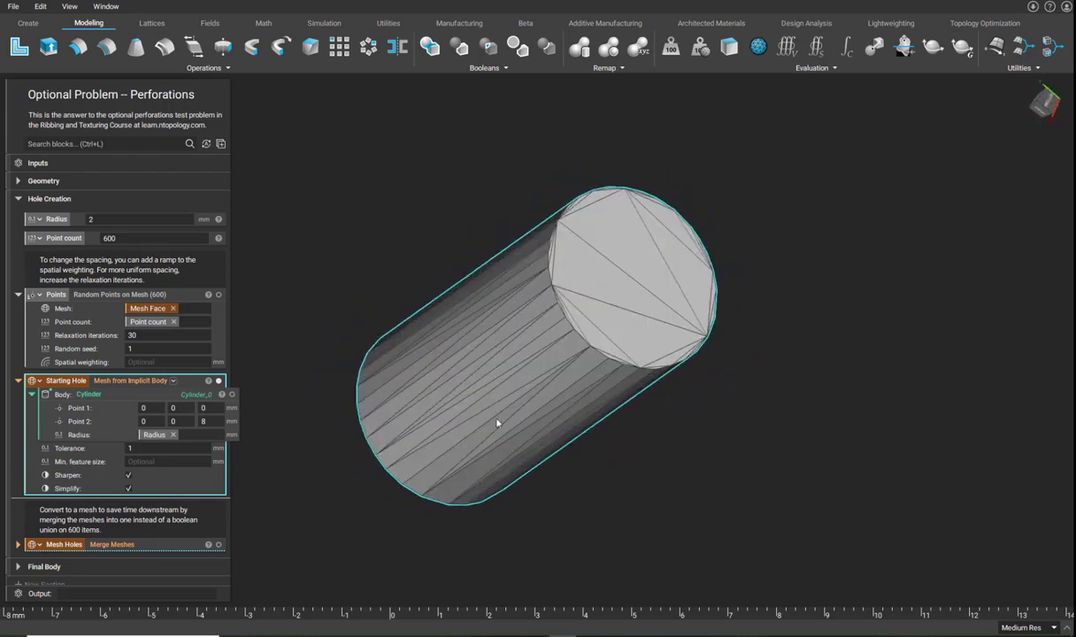
- Expand the Mesh Holes block and display the points and the source plane used to orient the starting hole
click(18, 380)
click(17, 437)
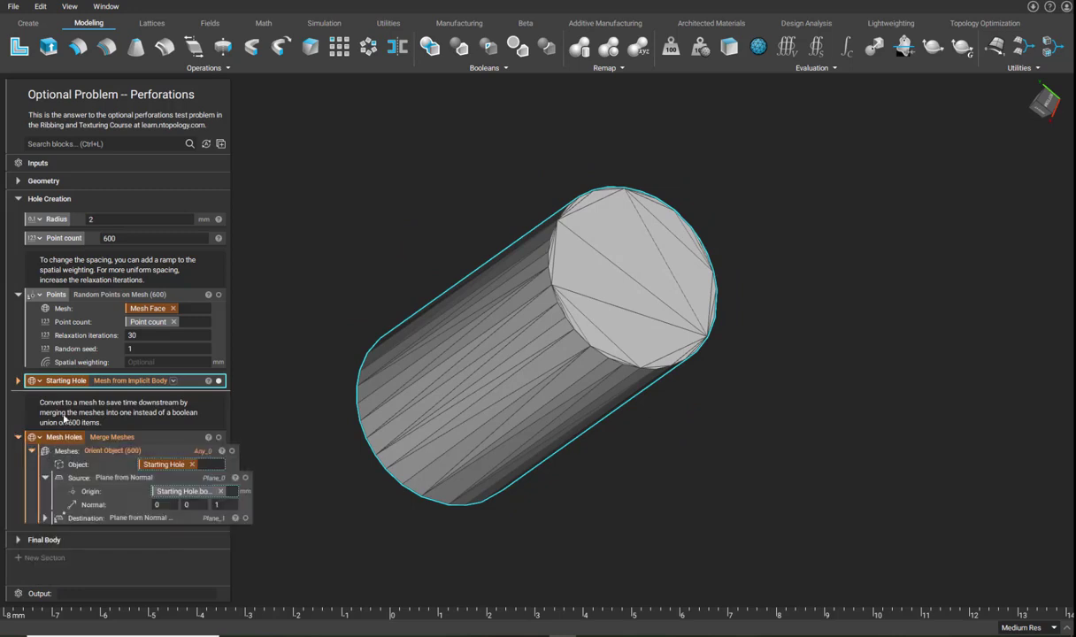
click(219, 294)
scroll(551, 363, down, 3)
scroll(551, 363, down, 10)
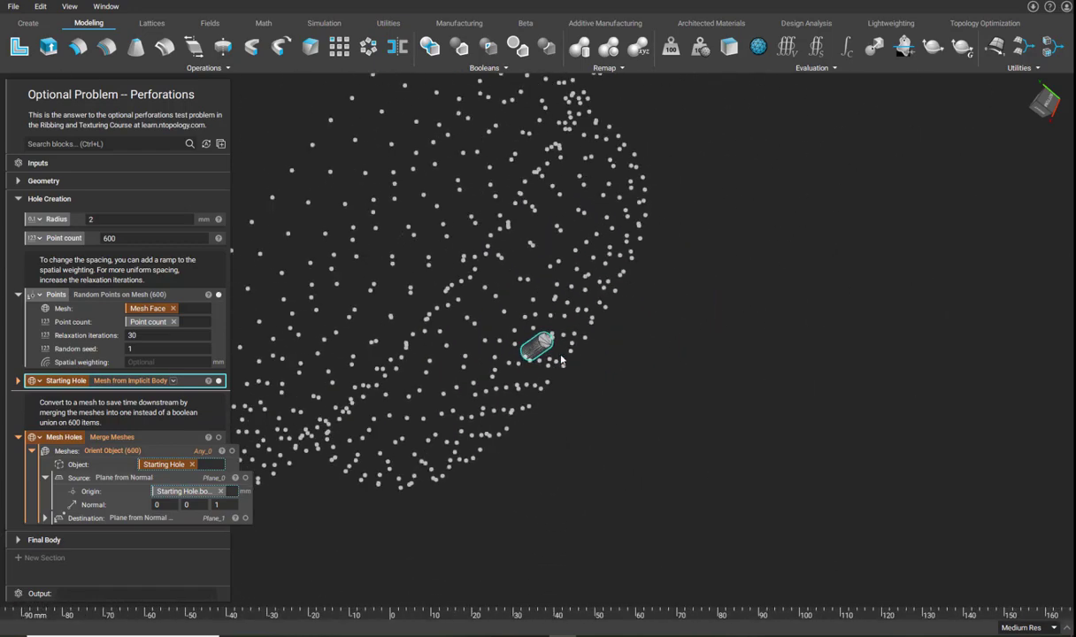
right_drag(551, 364, 407, 429)
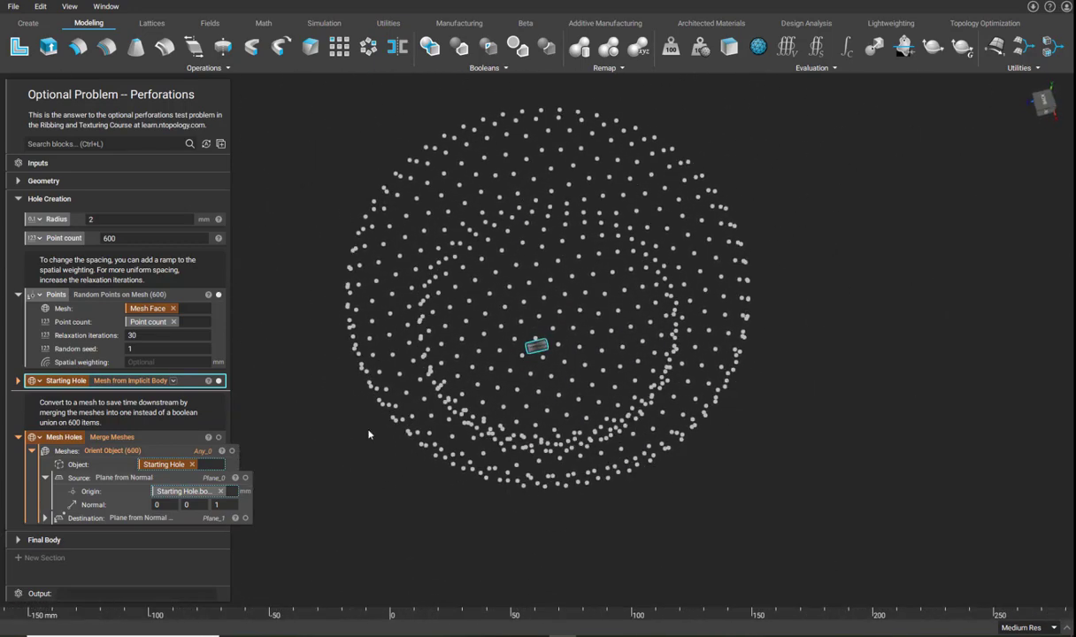
click(176, 478)
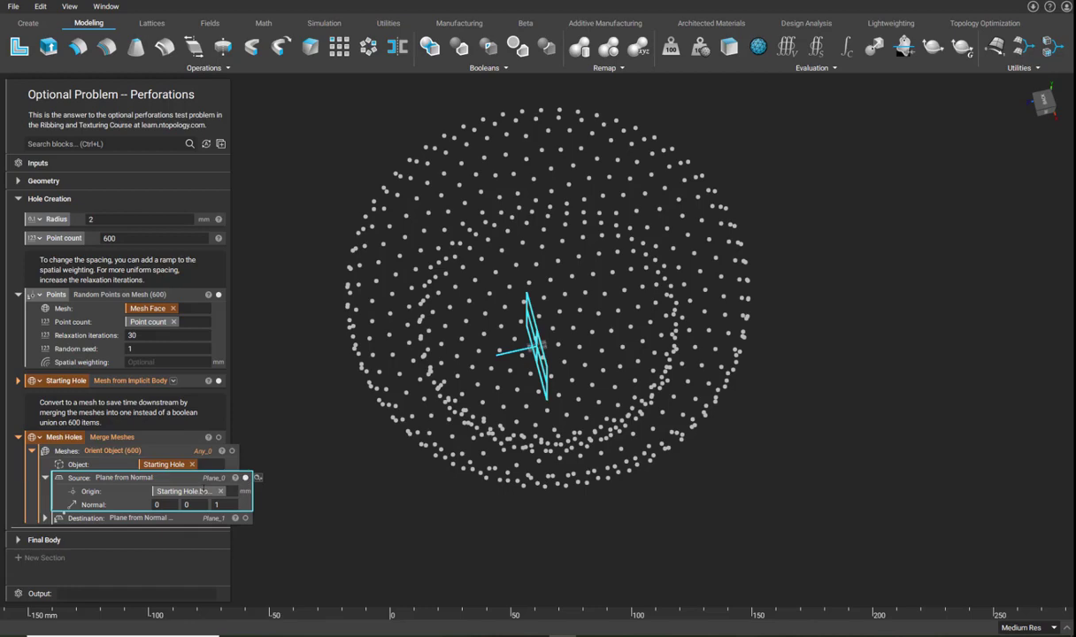
- Examine the source plane against the Starting Hole cylinder's inputs, and expand the Destination plane block inside Mesh Holes
right_drag(580, 346, 562, 359)
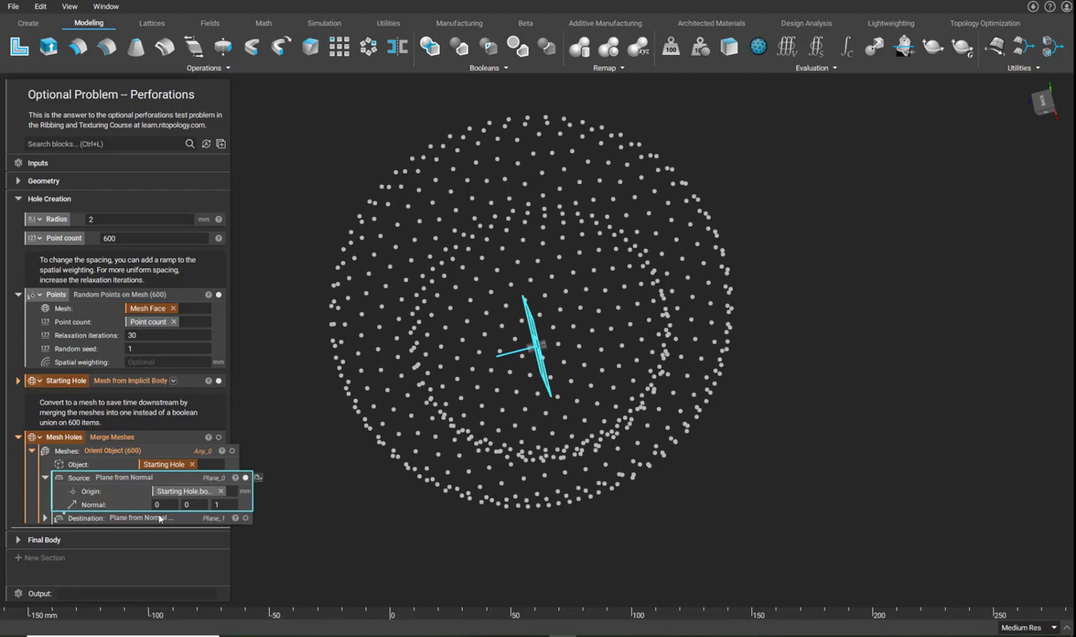
click(18, 381)
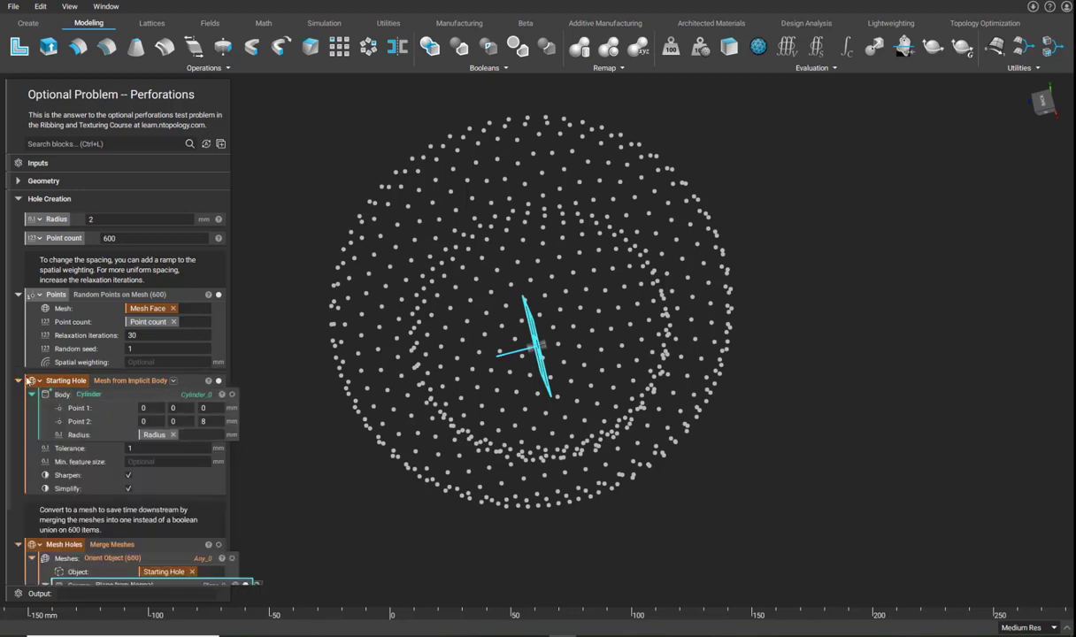
click(18, 381)
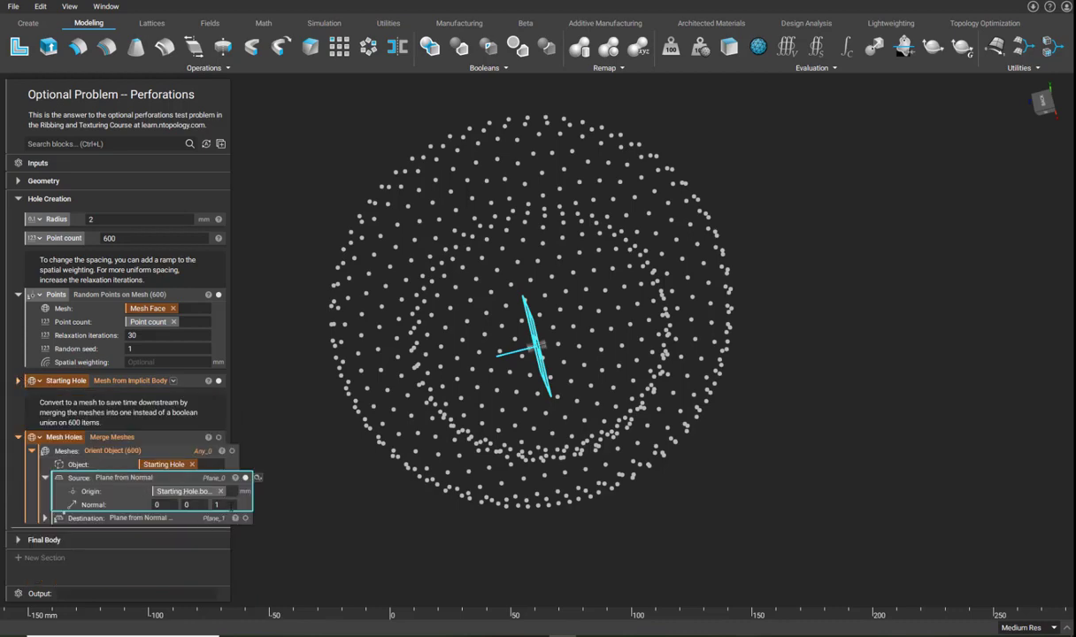
right_drag(514, 400, 499, 416)
scroll(501, 374, up, 5)
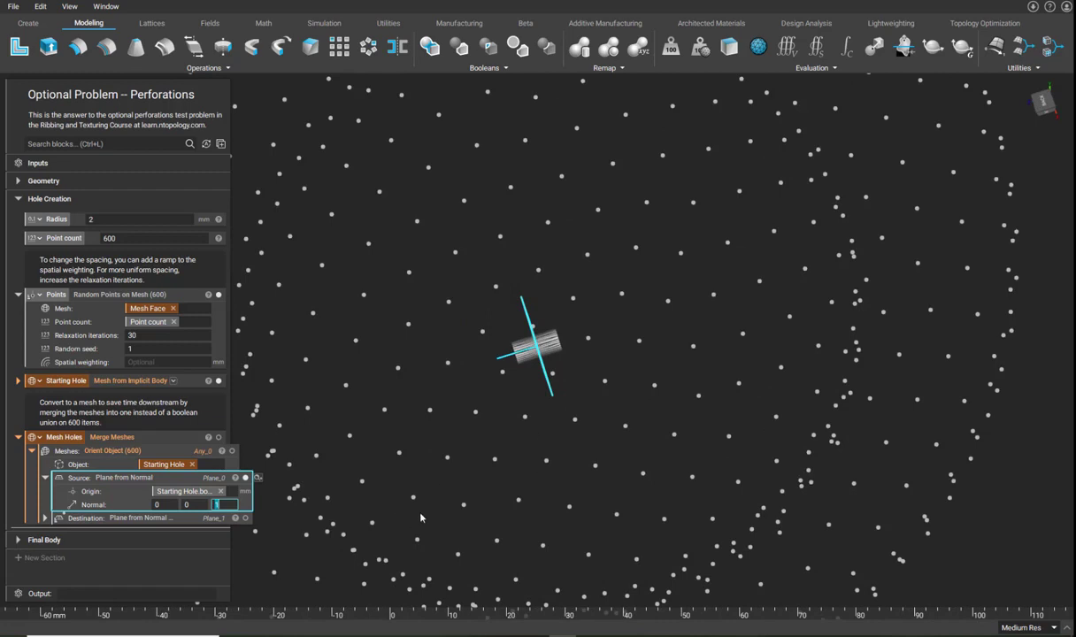
scroll(478, 482, down, 4)
click(43, 518)
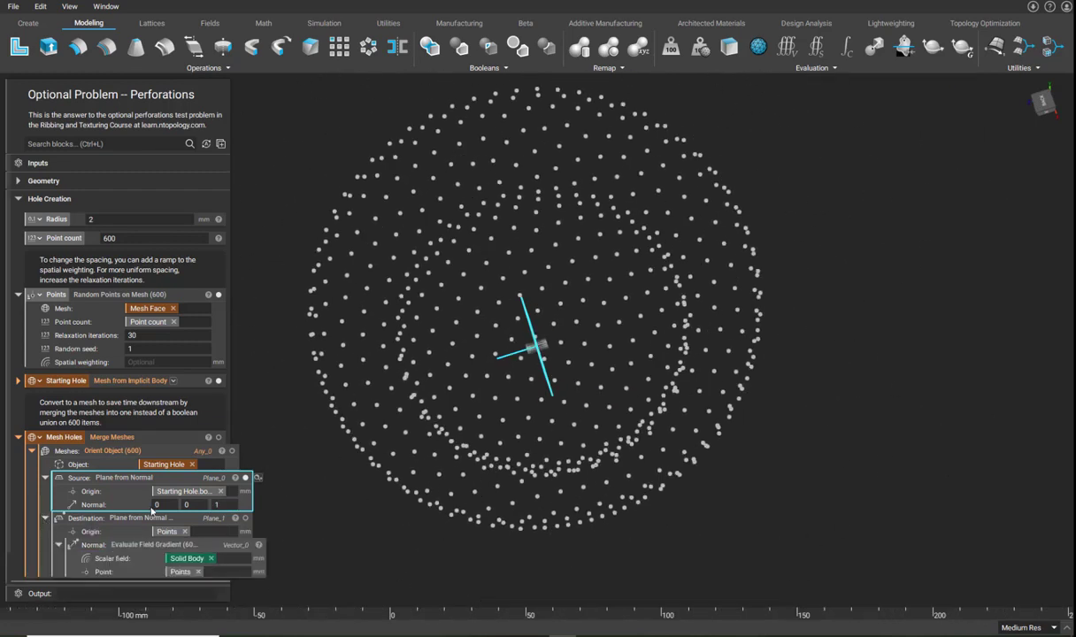
scroll(144, 485, down, 1)
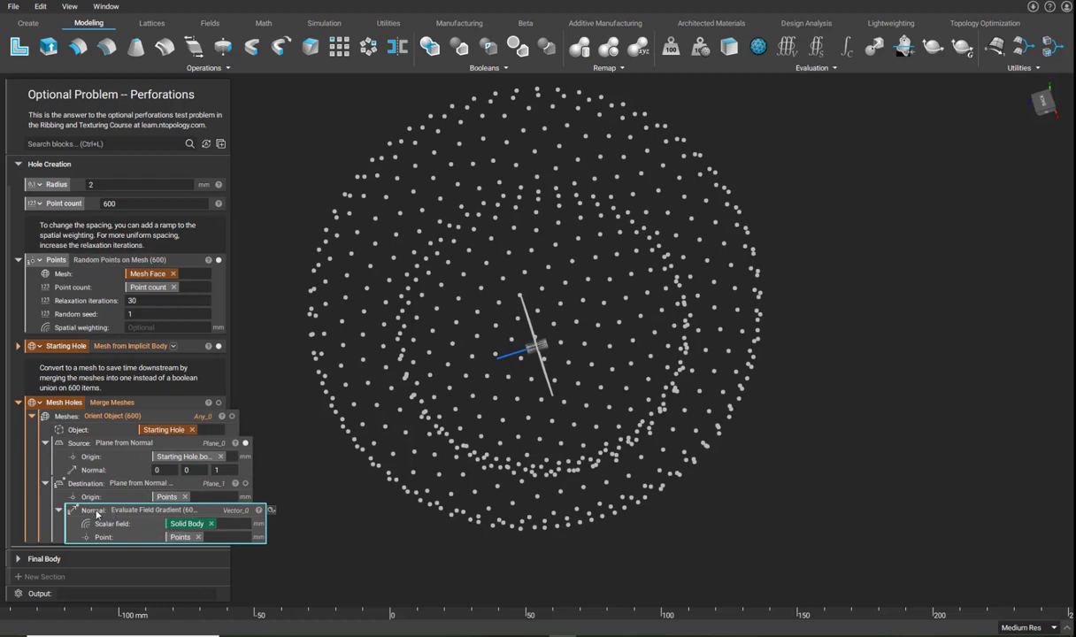
- Search the blocks for "closest" to look up Closest Point to Body, and clear the search
key(ctrl+l)
text(clo)
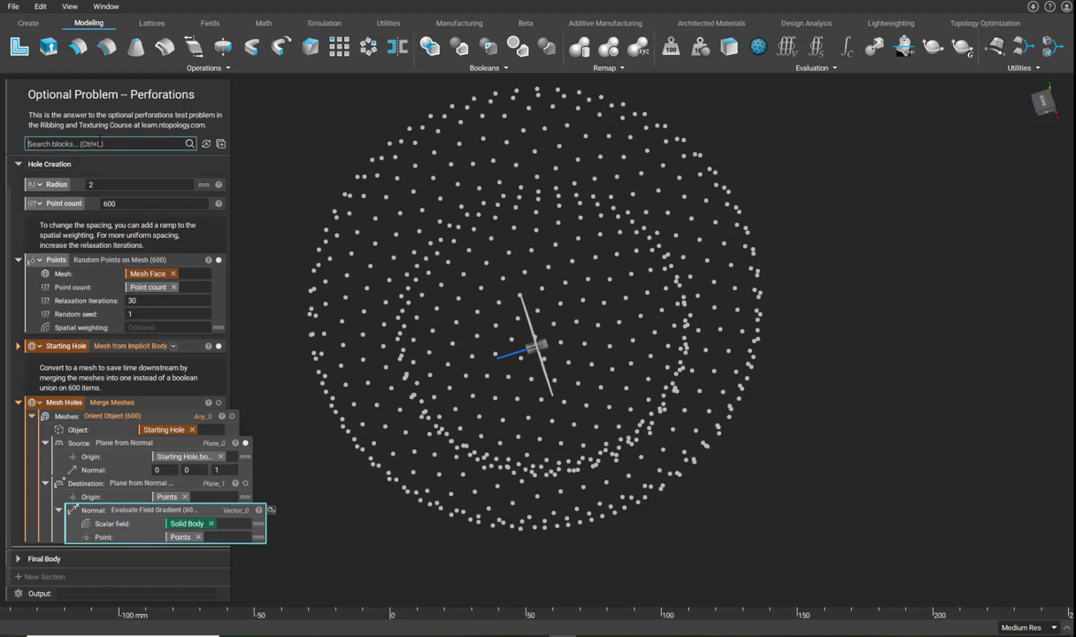
text(sest)
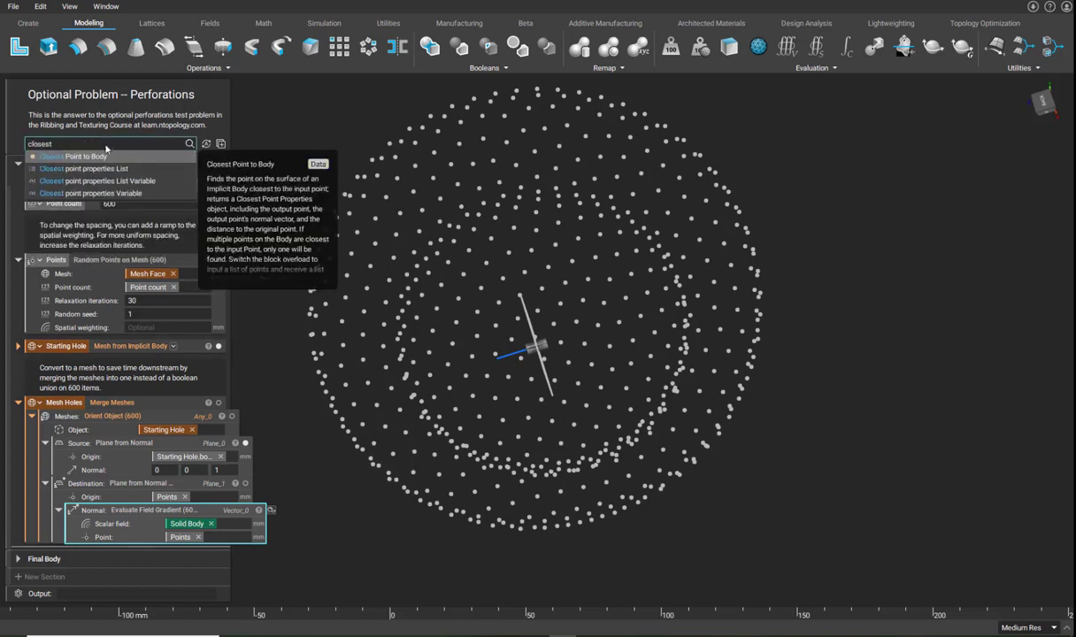
key(BackSpace)
key(BackSpace)
key(BackSpace)
key(BackSpace)
key(BackSpace)
key(BackSpace)
click(304, 138)
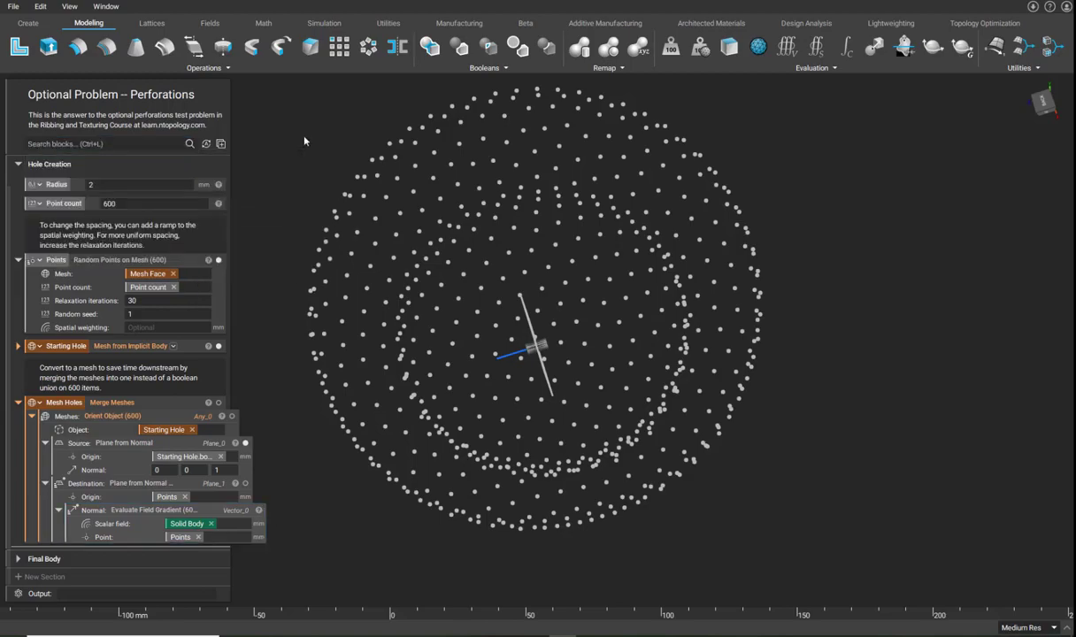
- Display the destination planes and inspect their orientation at the points across the bowl
click(245, 483)
right_drag(385, 568, 725, 456)
right_drag(551, 292, 672, 252)
- Show the Orient Object result and hide the source and destination planes to inspect the oriented hole cylinders
click(232, 417)
click(183, 412)
right_drag(452, 435, 406, 328)
click(245, 484)
click(245, 443)
right_drag(539, 423, 181, 412)
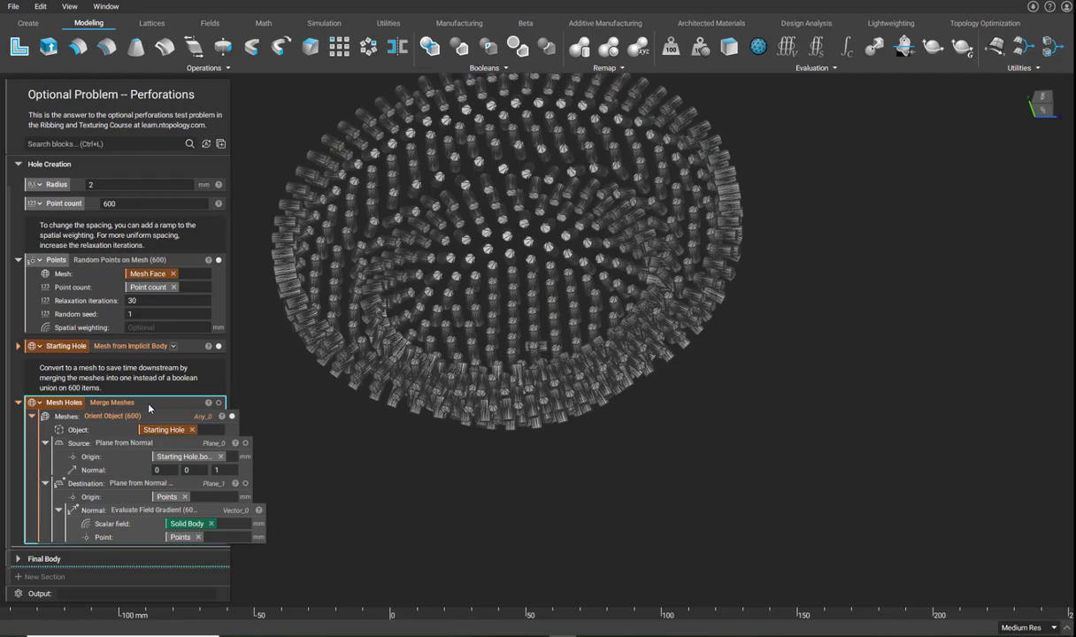
- Isolate the merged Mesh Holes result, inspect it from the side, and collapse the block
key(i)
click(429, 457)
right_drag(423, 457, 463, 396)
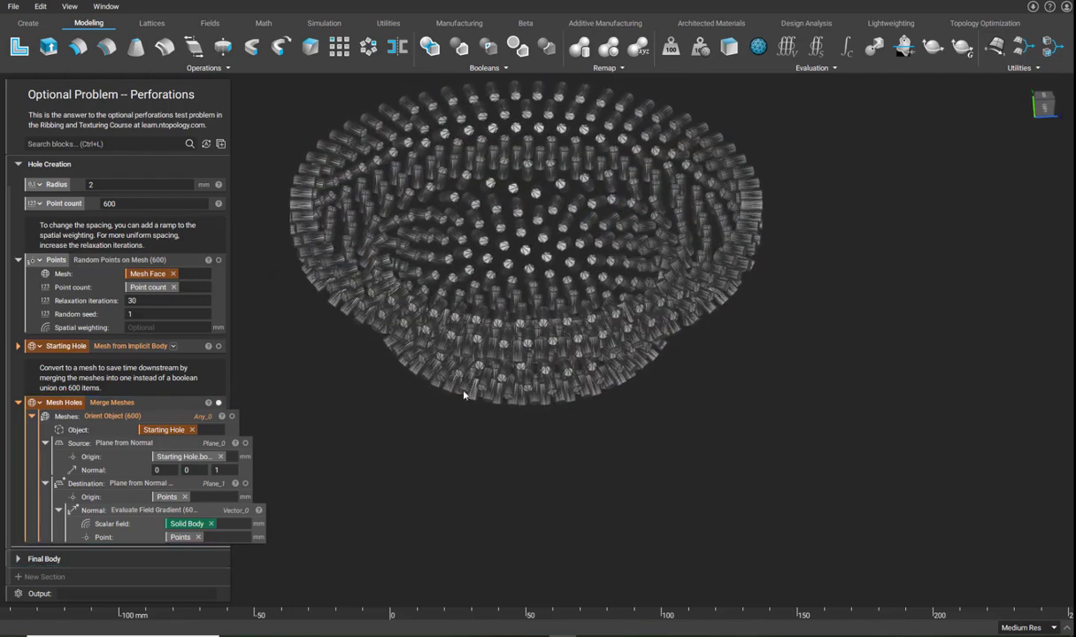
click(122, 407)
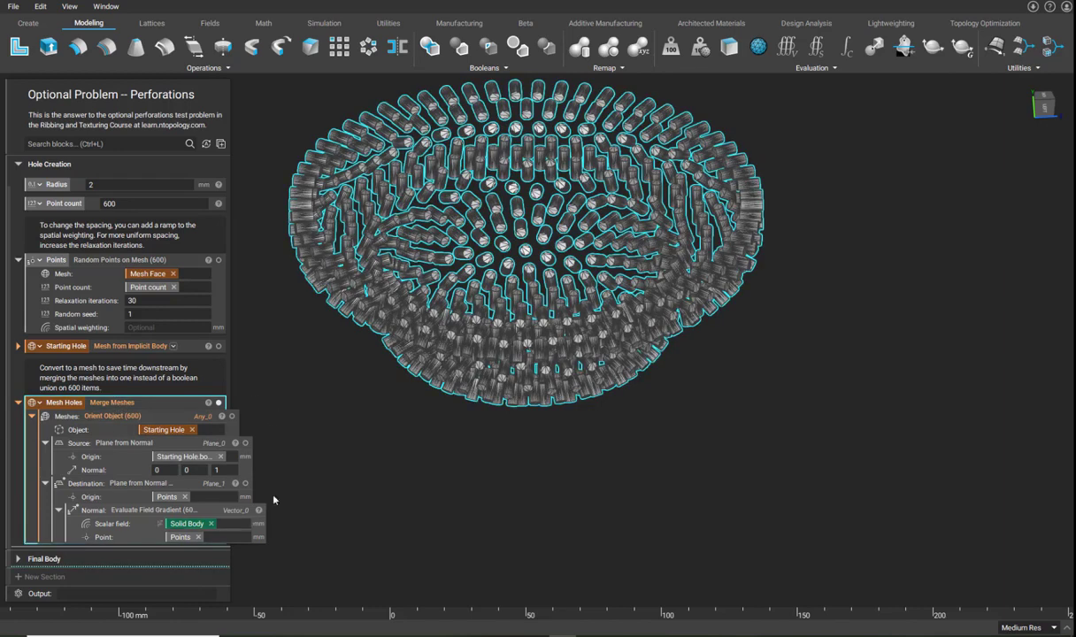
click(18, 402)
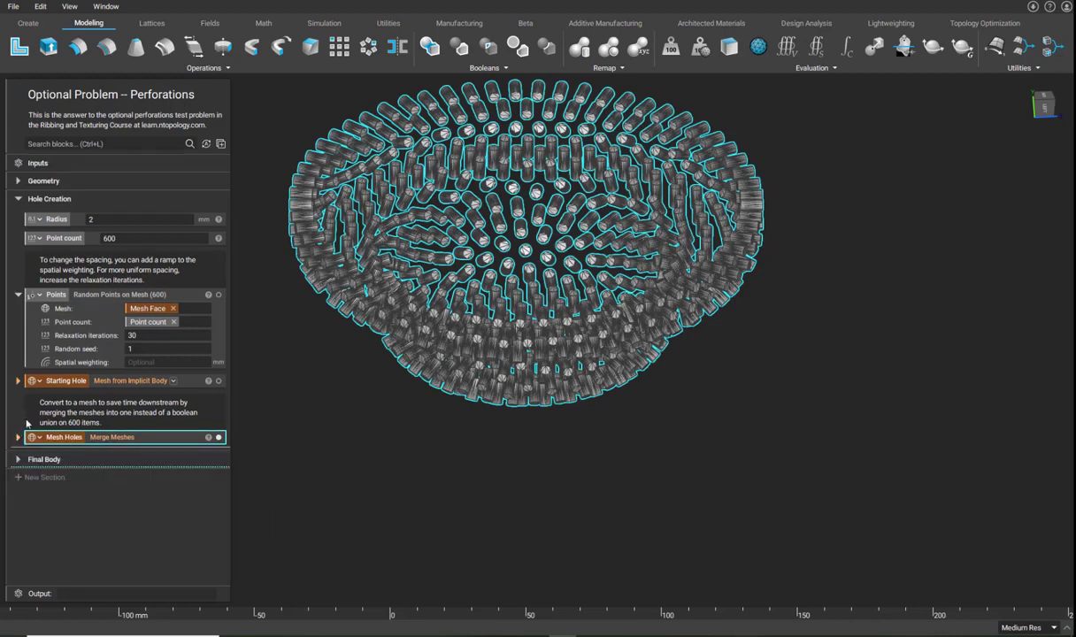
- Expand the Final Body section and its Boolean Subtract block, and inspect the Implicit Body from Mesh in isolation
click(18, 459)
click(18, 479)
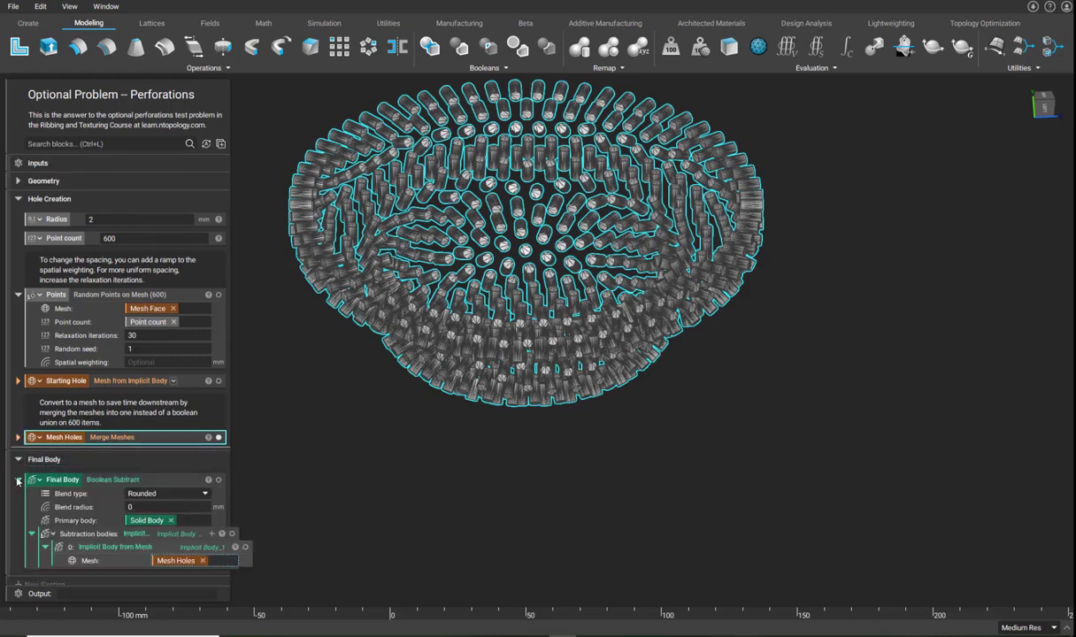
click(115, 553)
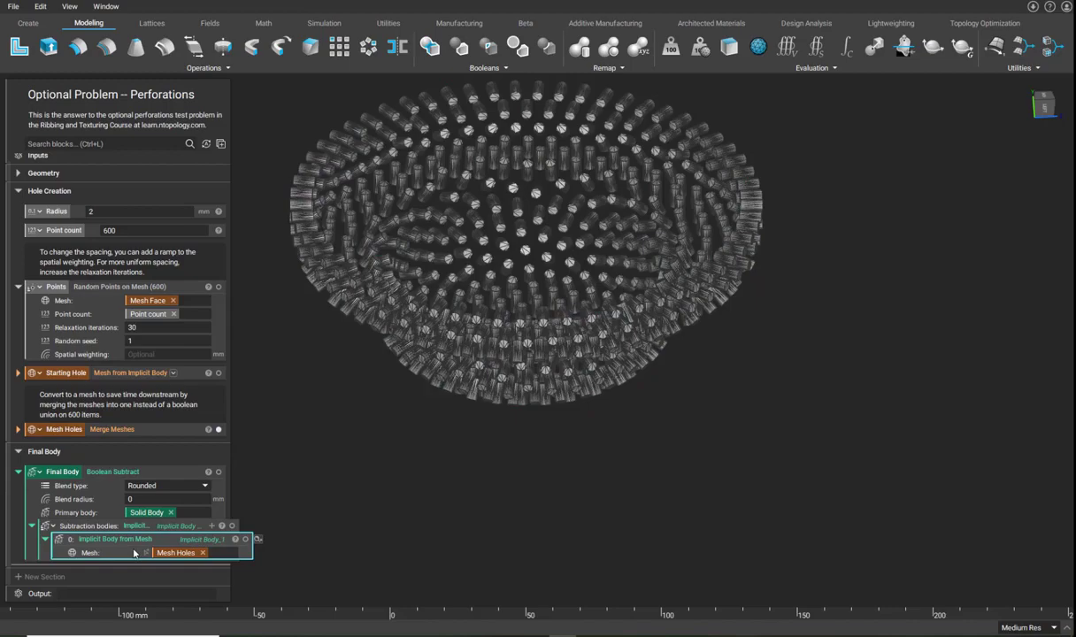
key(i)
mouse_move(441, 348)
right_down()
mouse_move(478, 389)
mouse_move(486, 460)
mouse_move(471, 435)
right_up()
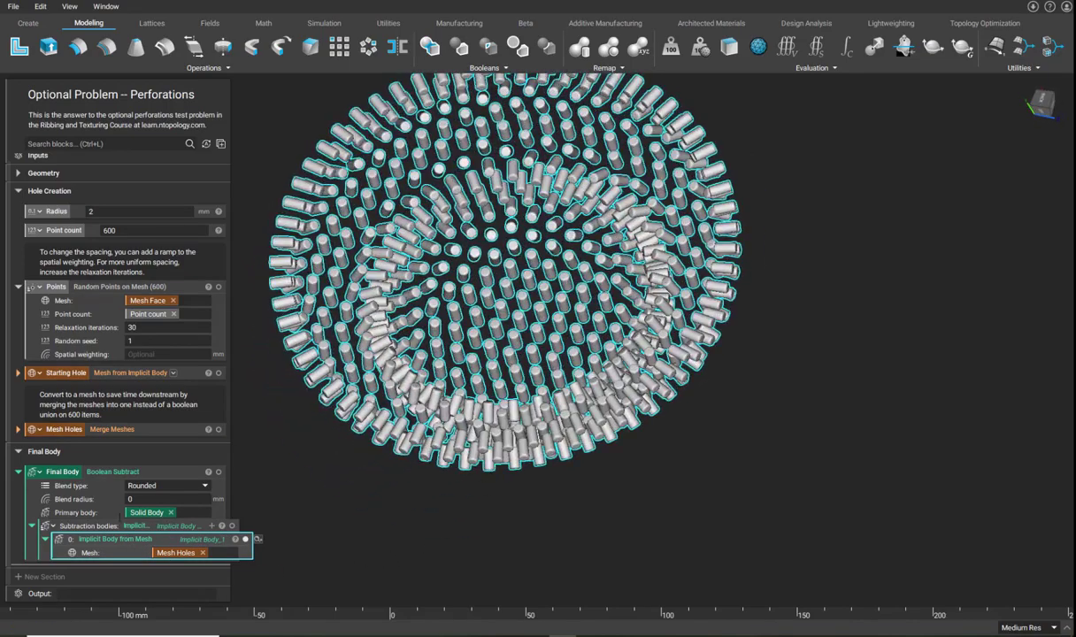
- Isolate the Final Body Boolean Subtract result and inspect the perforated bowl
click(71, 471)
key(i)
right_drag(440, 502, 538, 277)
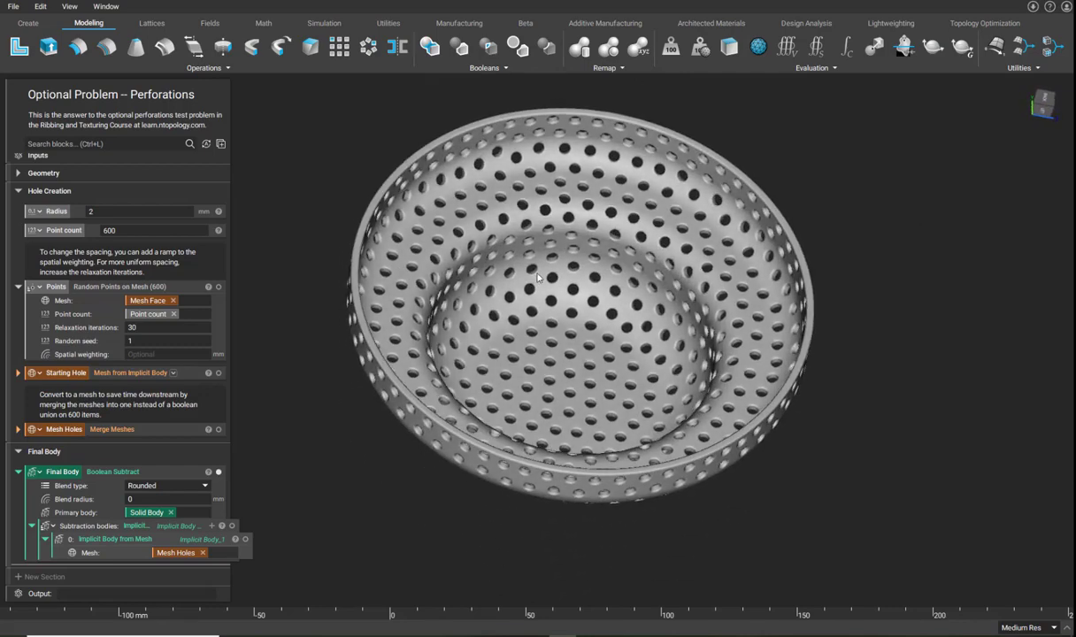